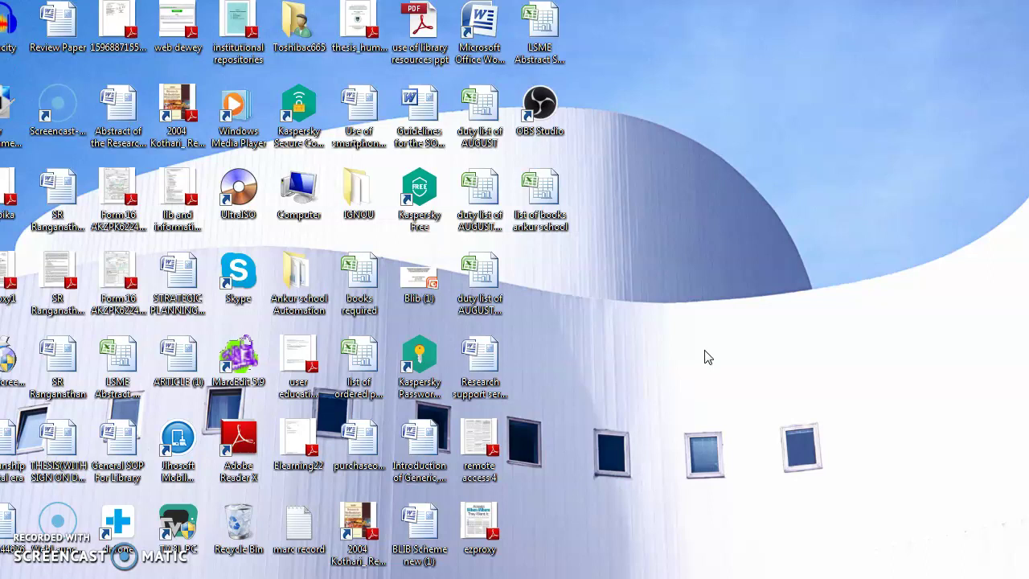
Launch MarcEdit 5.9 and open the Delimited Text Translator at its input and output file settings
left_click(711, 397)
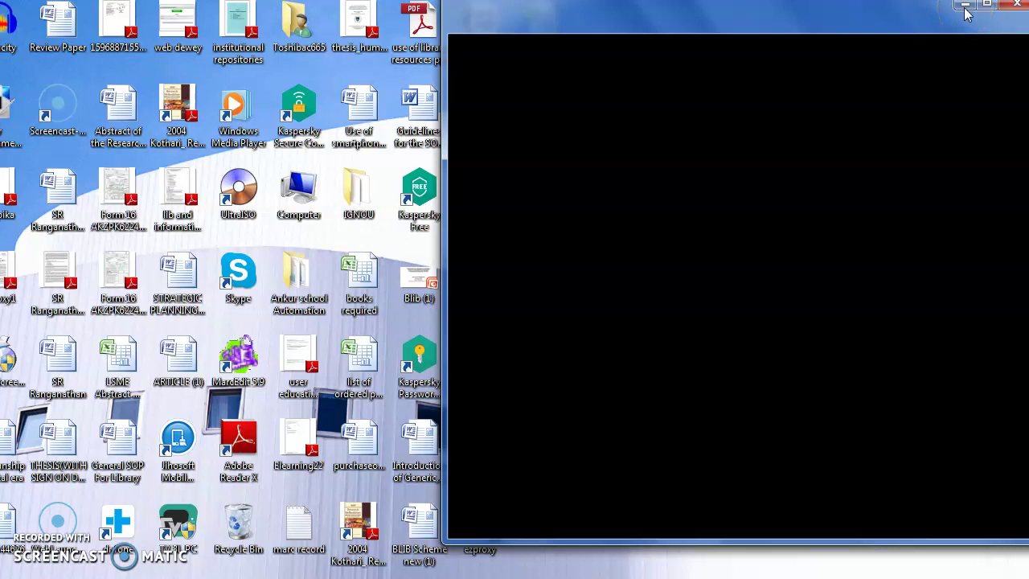
left_click(965, 9)
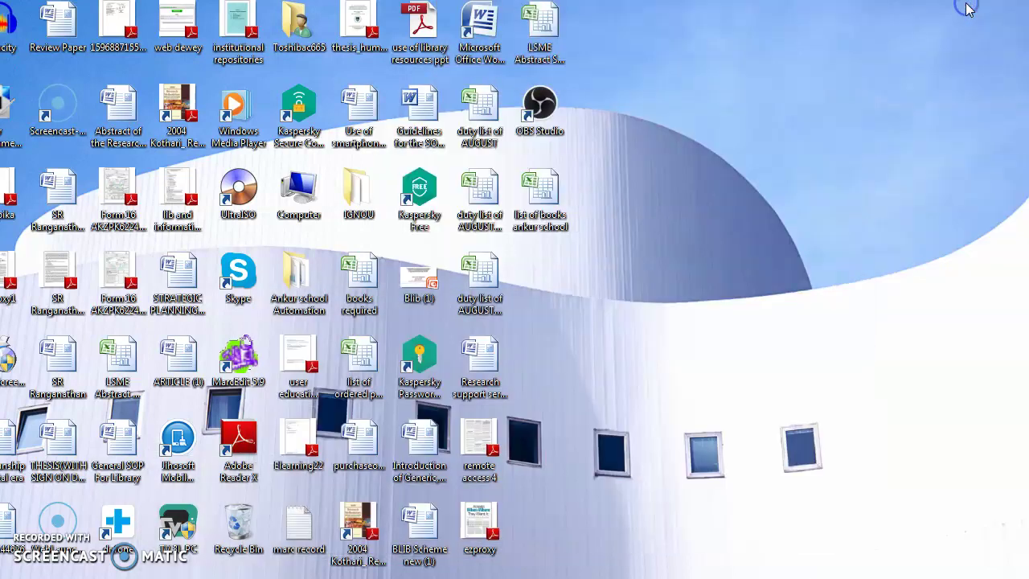
double_click(249, 363)
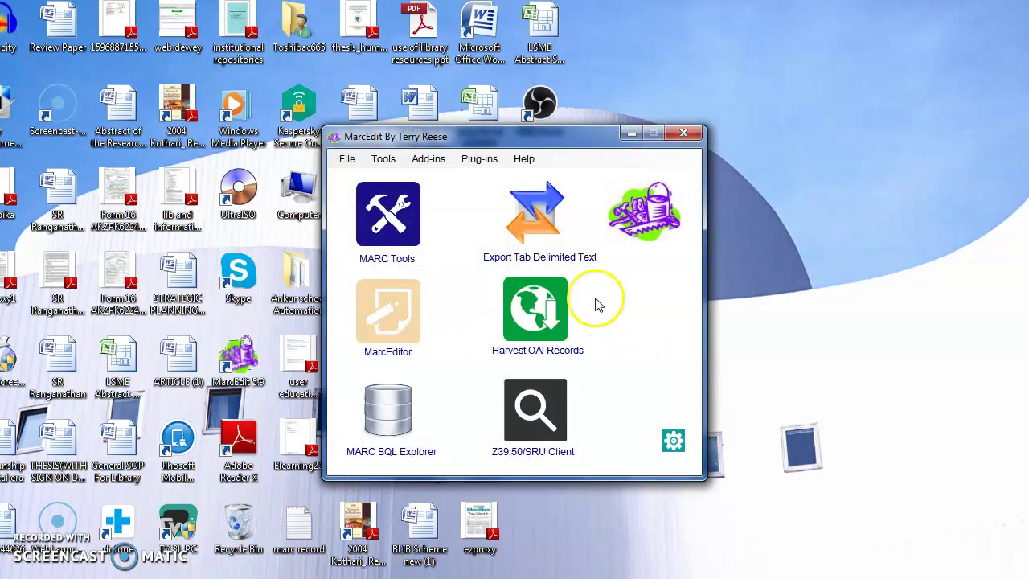
left_click(543, 259)
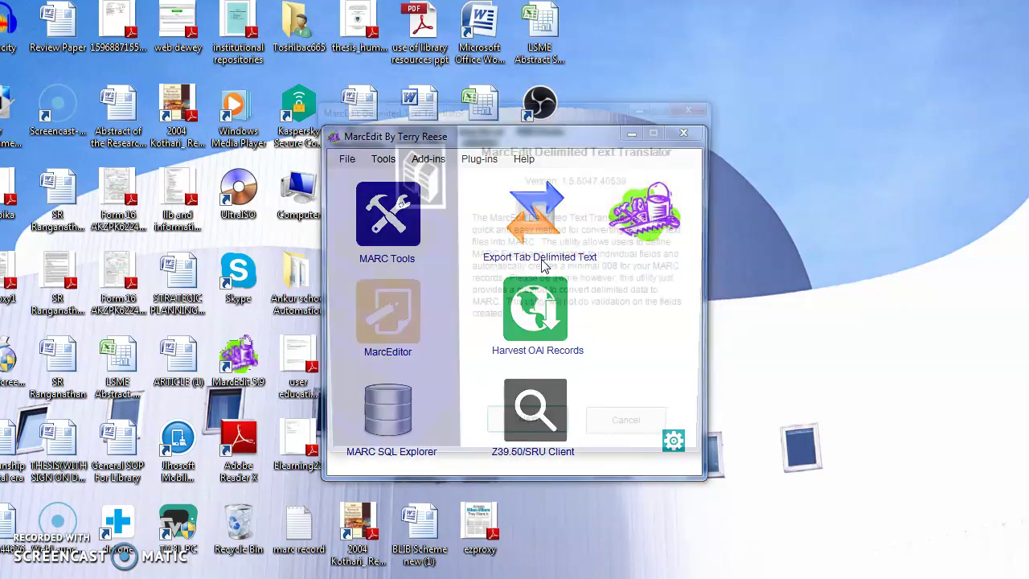
left_click(525, 438)
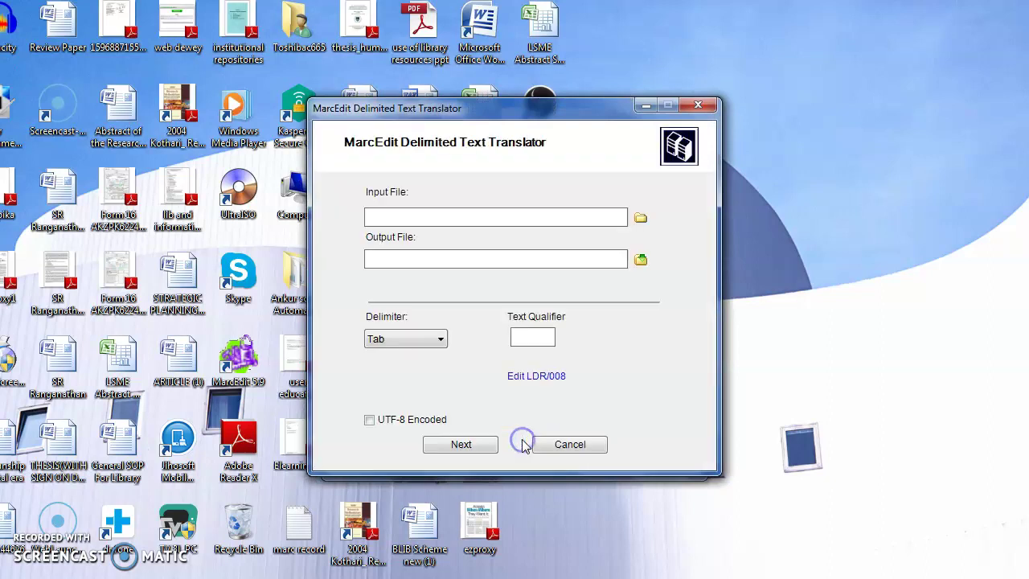
Choose the Excel workbook "list of books ankur school" on the Desktop as the input file, with all file types listed
left_click(641, 220)
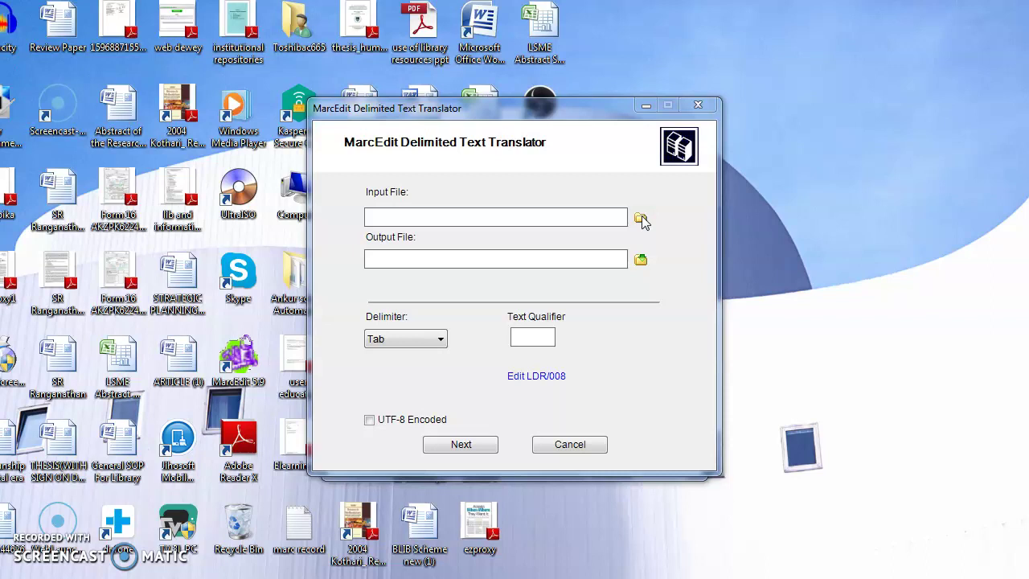
left_click(642, 219)
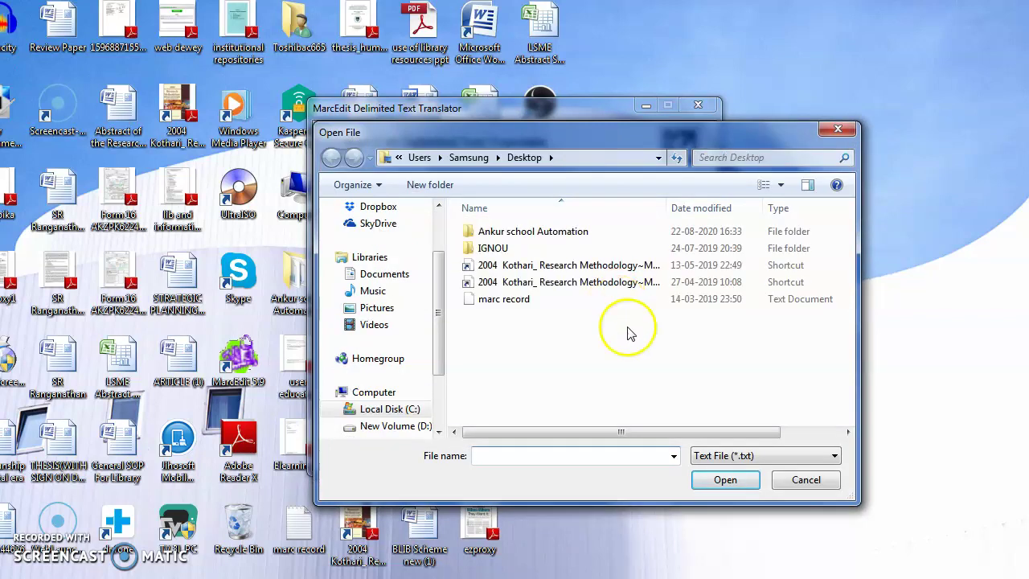
left_click(726, 455)
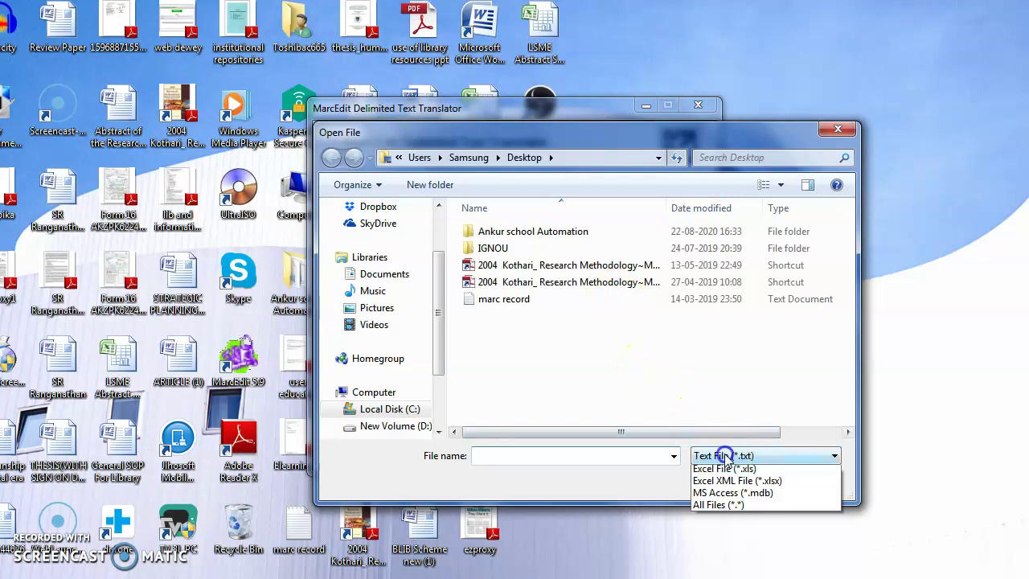
left_click(750, 521)
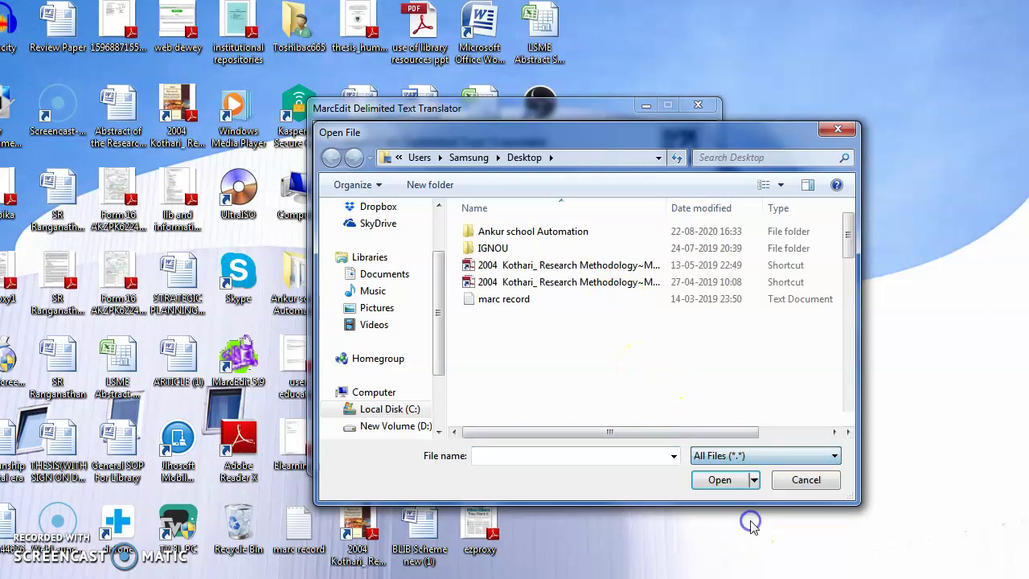
left_click_drag(850, 236, 846, 326)
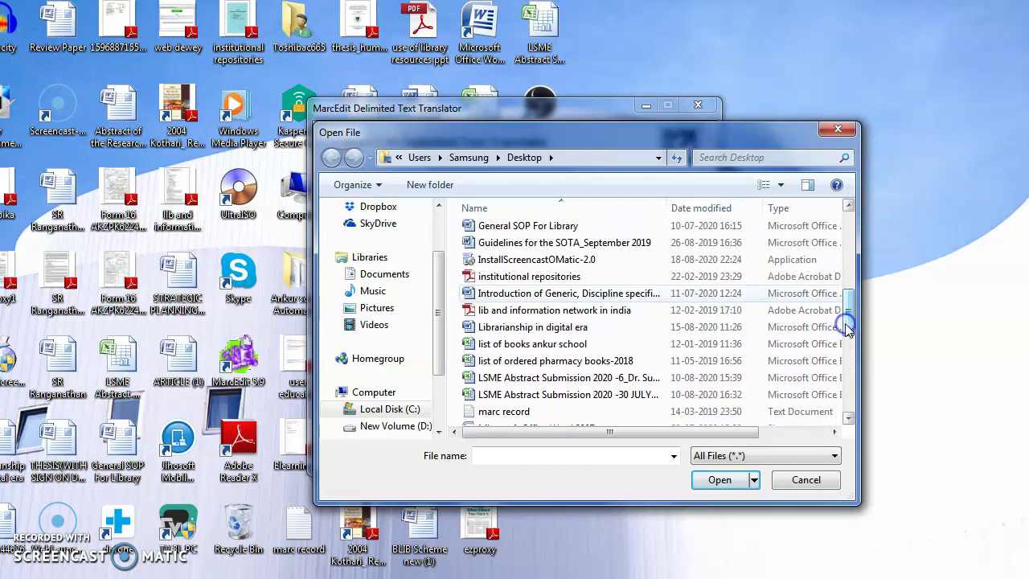
left_click(546, 344)
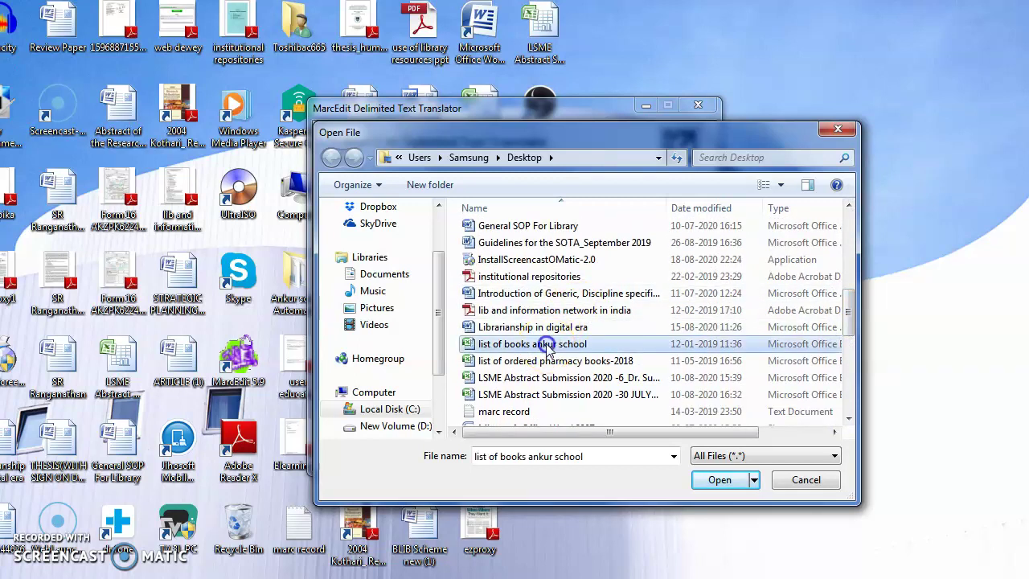
double_click(546, 344)
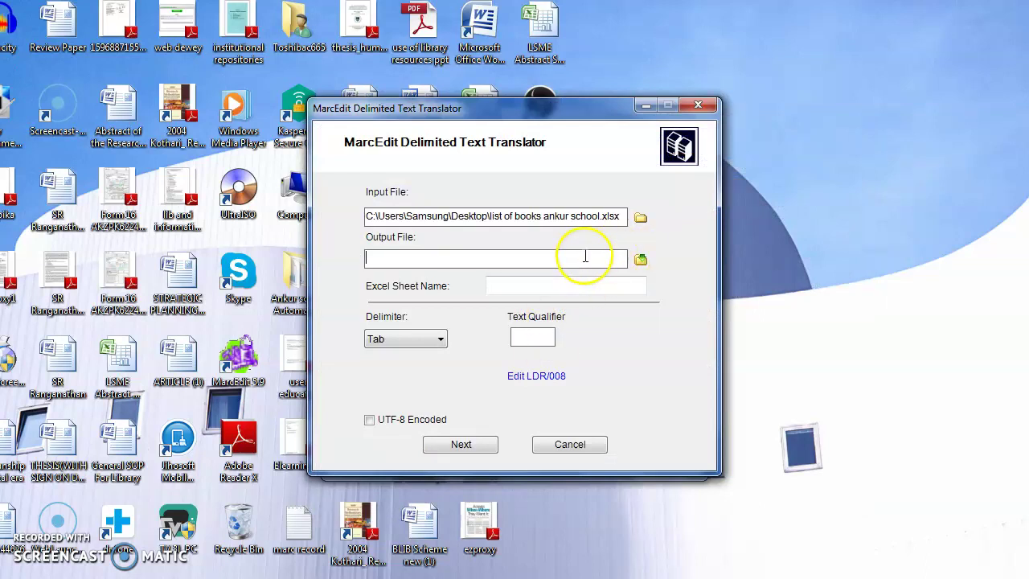
Set the output to a MARC text file (*.mrk) named "library books" in the Ankur school Automation folder
left_click(642, 262)
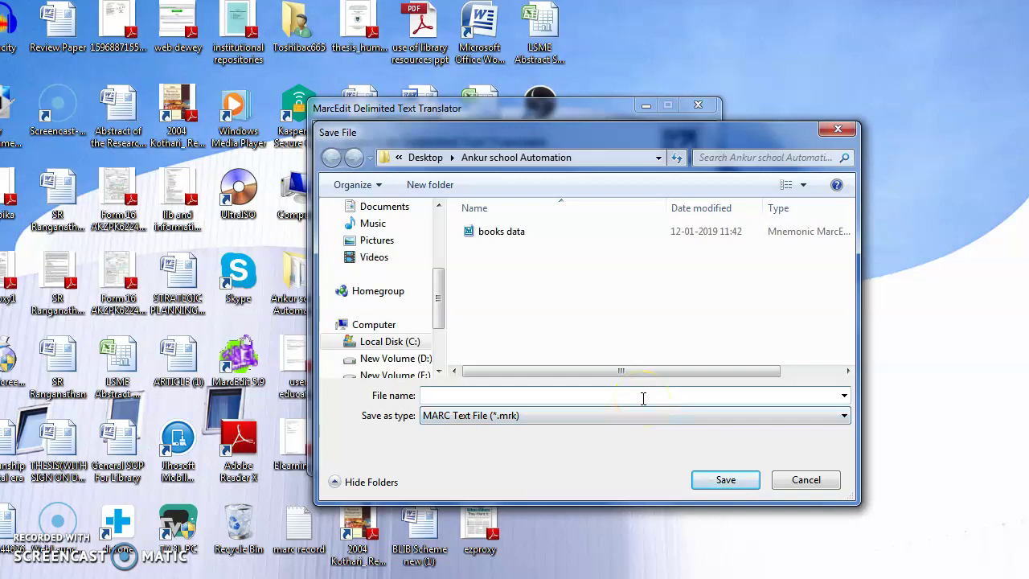
type("library books")
left_click(725, 479)
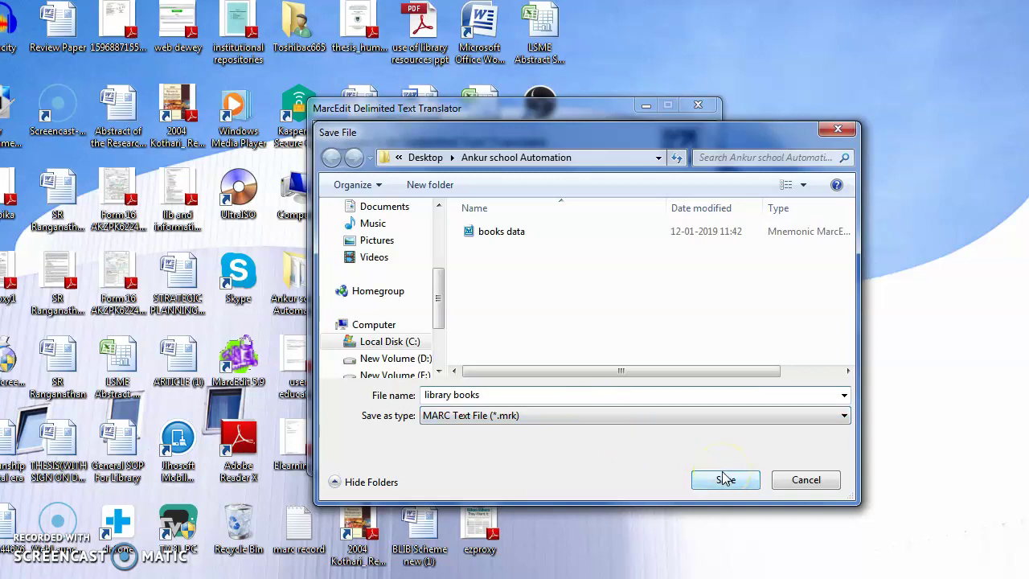
left_click(722, 481)
Set the Excel sheet name to Sheet1, enable UTF-8 encoding and continue to the field mapping page
left_click(605, 282)
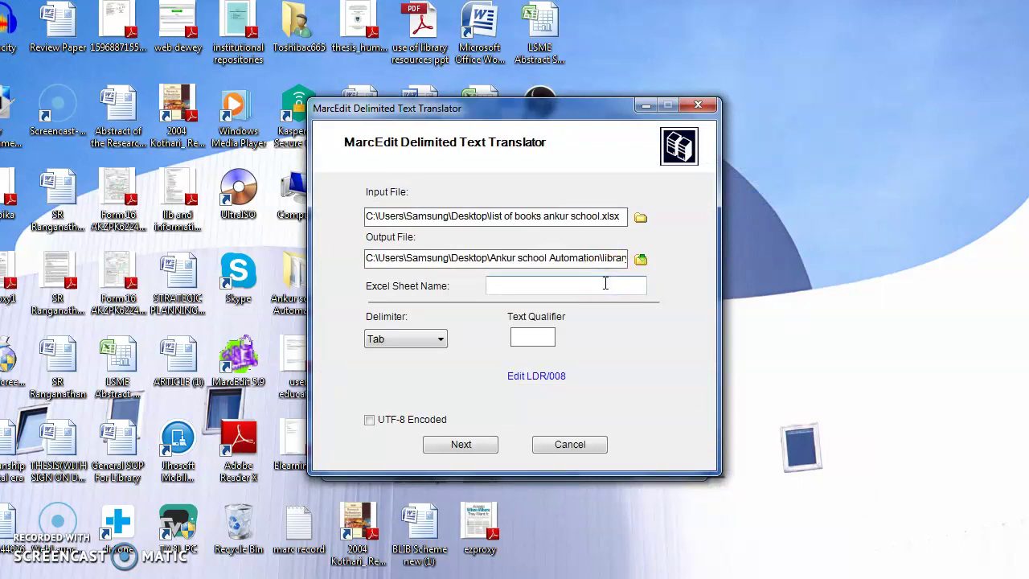
type("Sheet1")
left_click(420, 414)
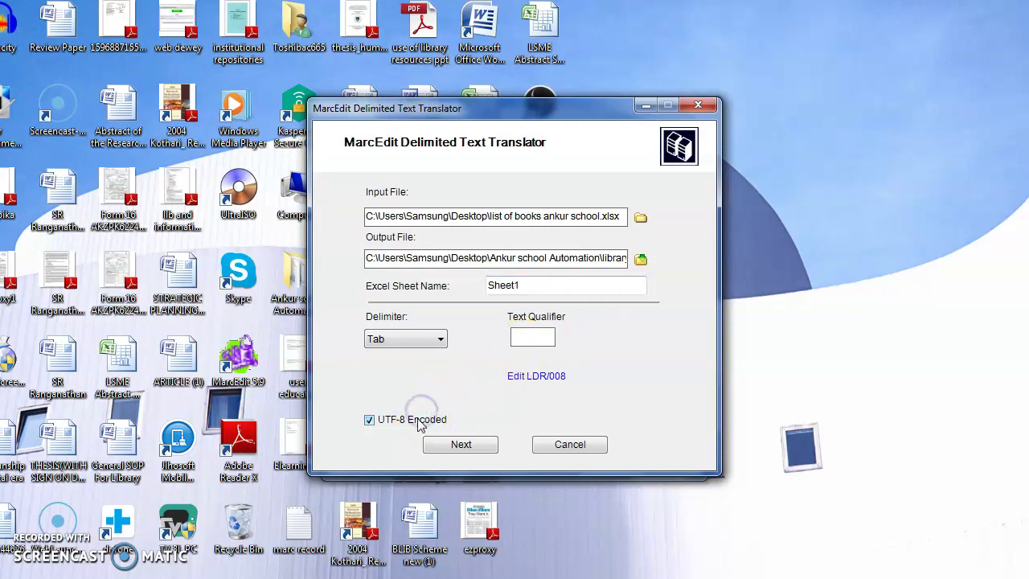
left_click(455, 453)
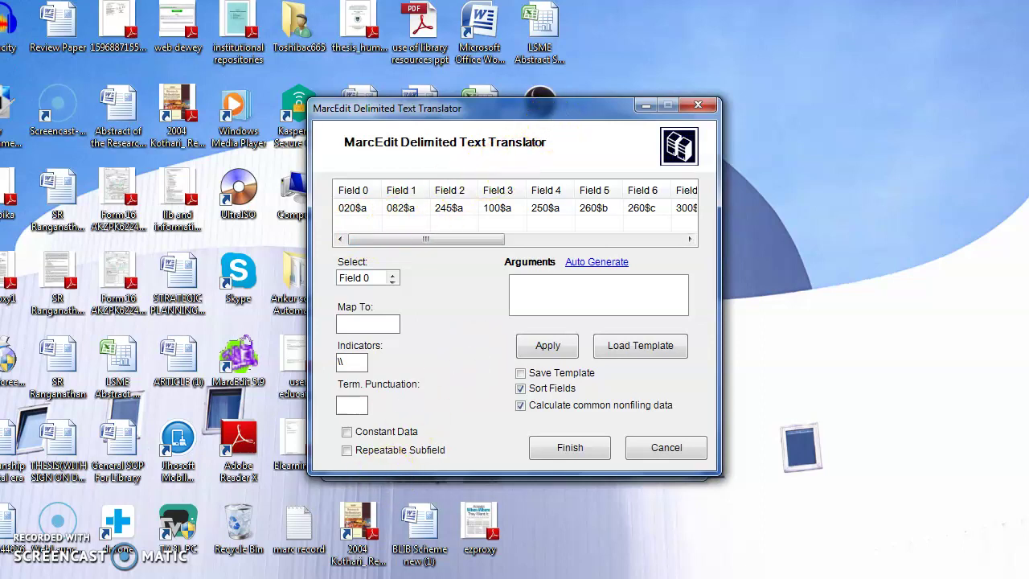
Bring up the book list workbook in Excel and arrange it below the translator window so both are visible
left_click(435, 578)
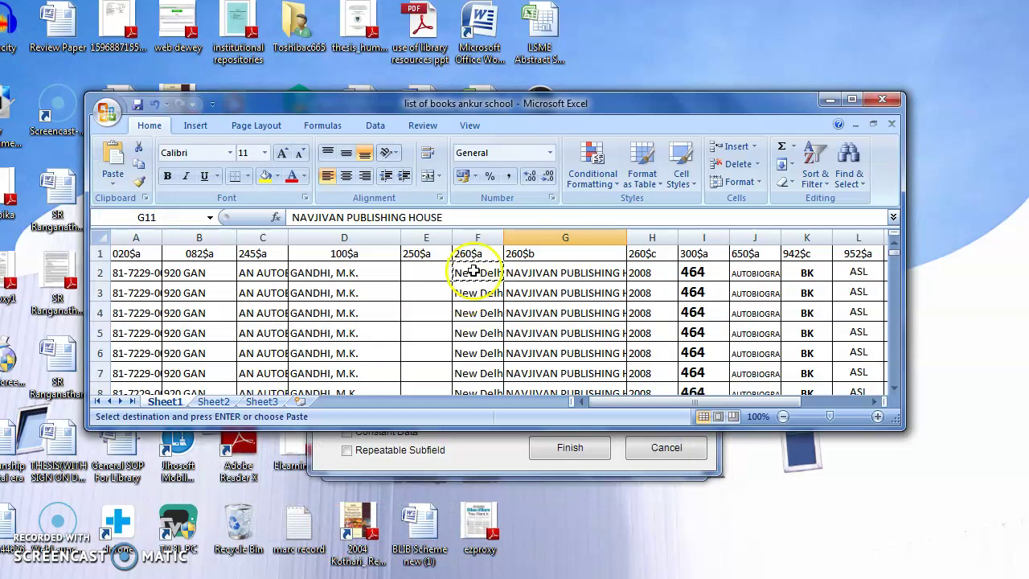
left_click_drag(566, 112, 540, 356)
left_click_drag(583, 115, 561, 25)
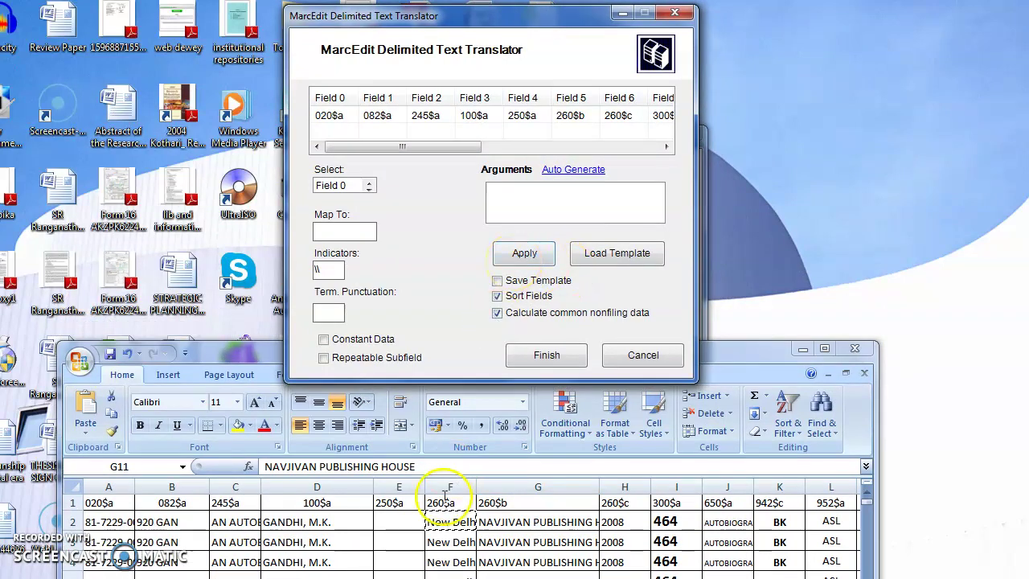
Check the 020$a column in the workbook and apply a mapping of Field 0 to 020$a
left_click(333, 115)
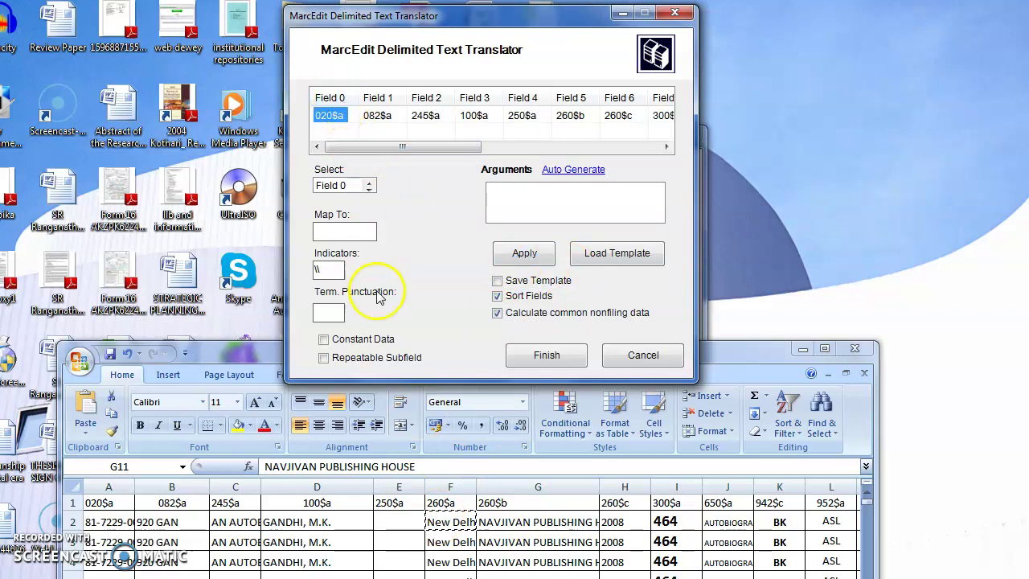
left_click(348, 190)
left_click(349, 233)
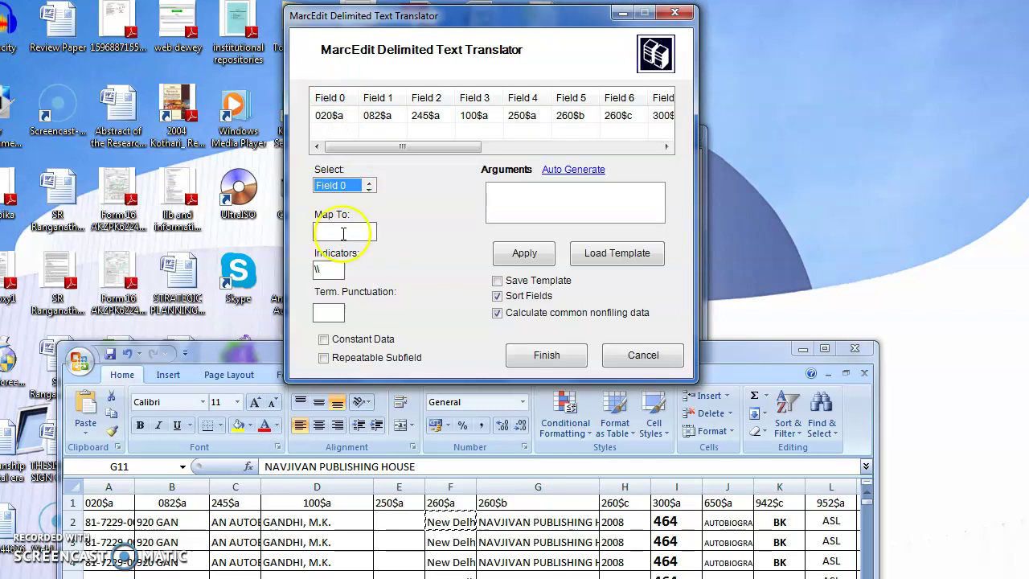
left_click(109, 522)
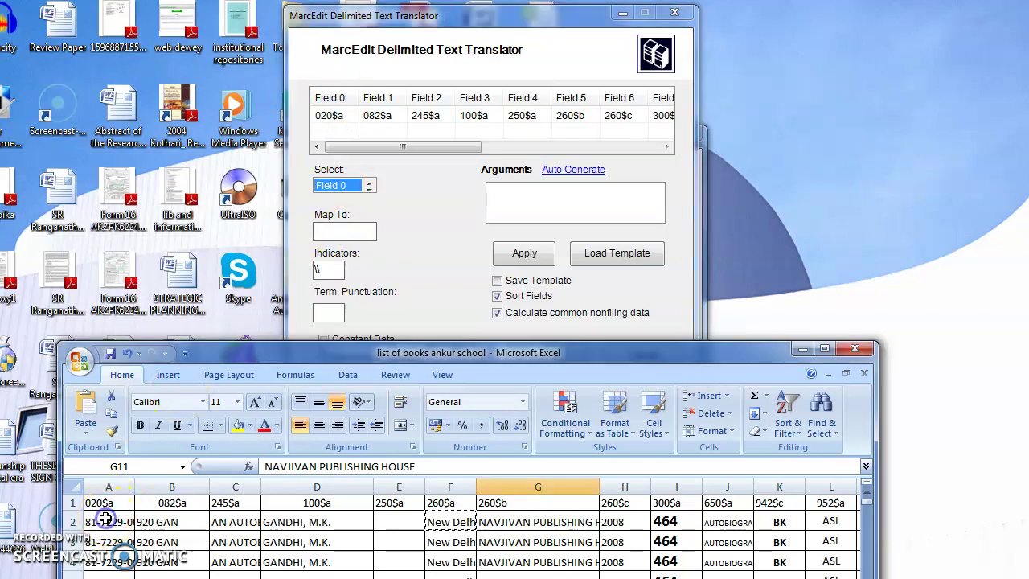
left_click(109, 523)
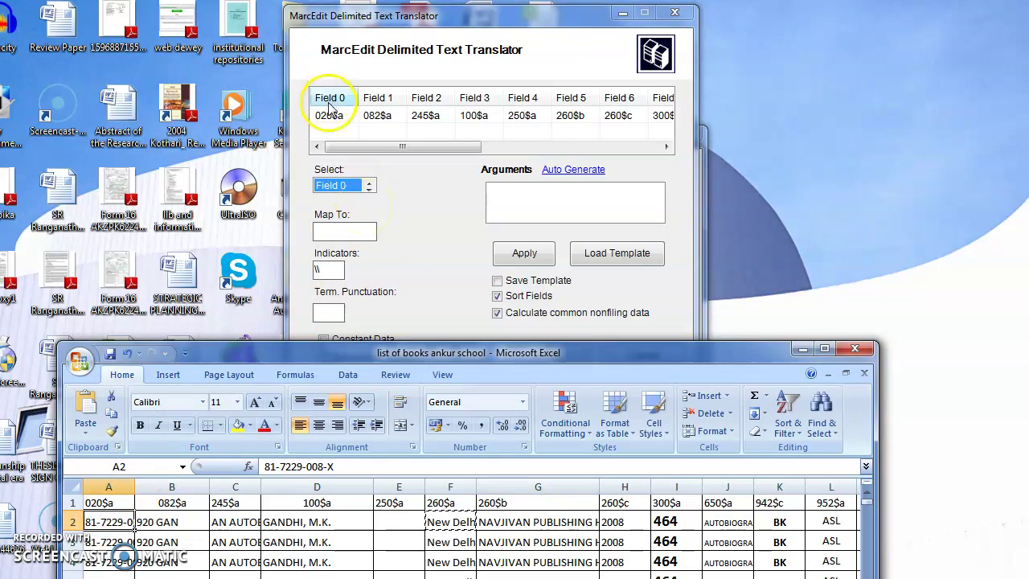
left_click(341, 235)
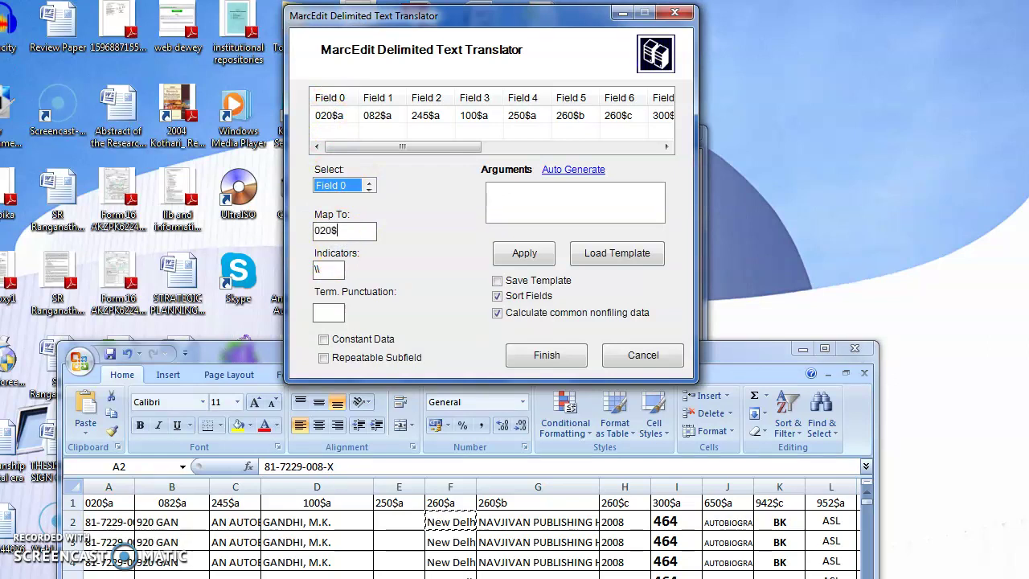
left_click(518, 253)
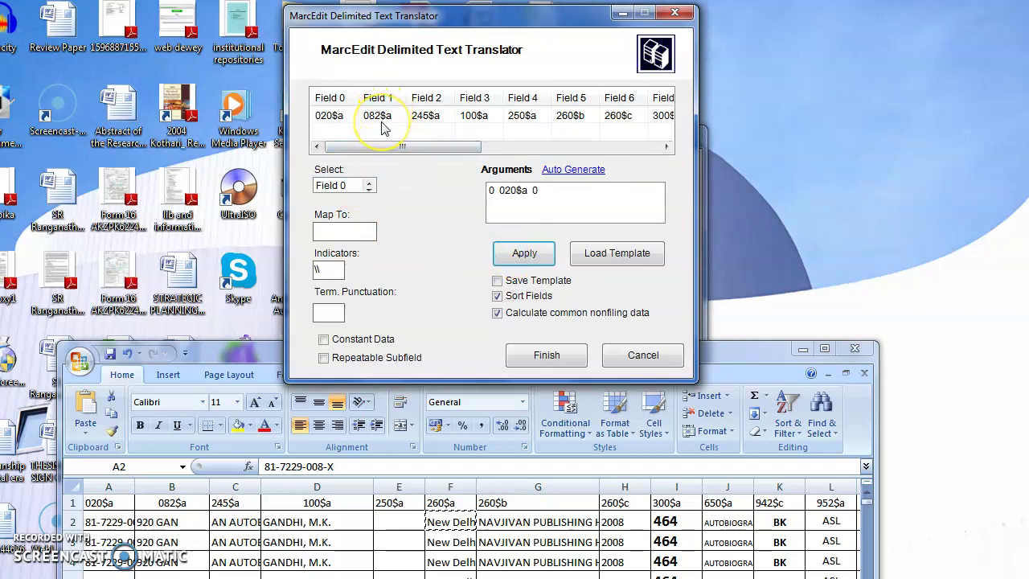
Check the 082$a column in the workbook and apply a mapping of Field 1 to 082$a
left_click(368, 189)
left_click(338, 184)
left_click(344, 233)
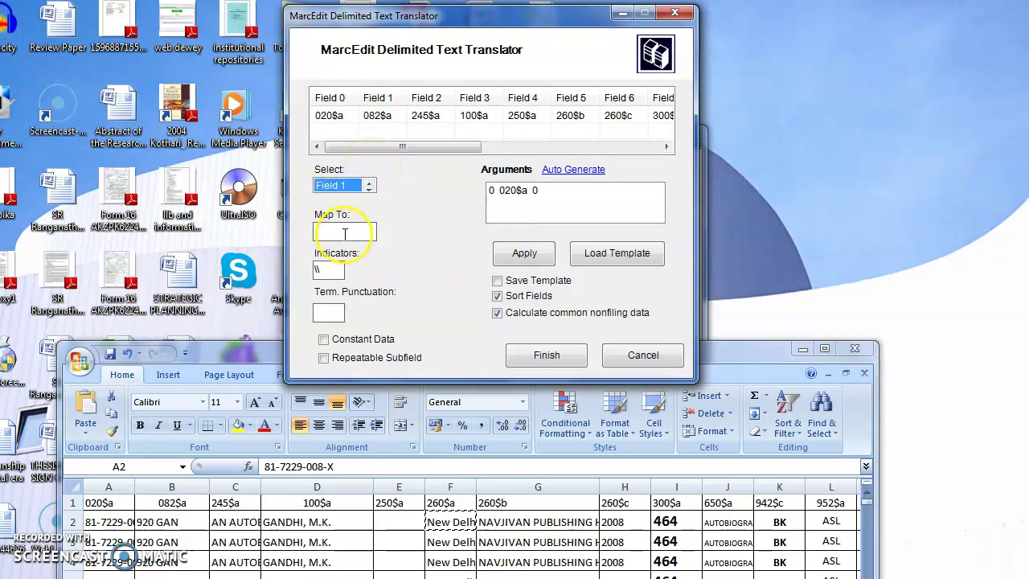
left_click(167, 522)
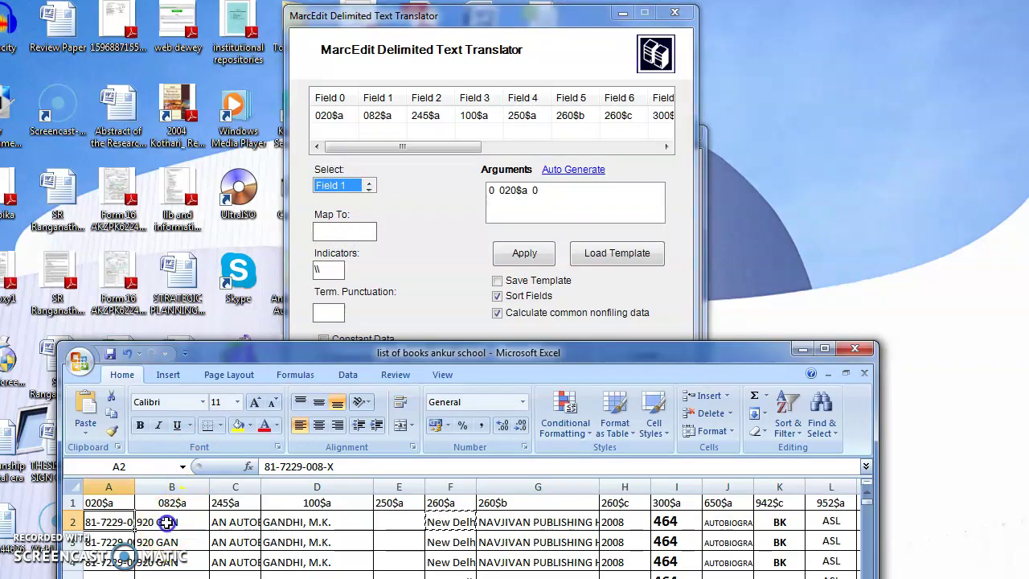
left_click(166, 523)
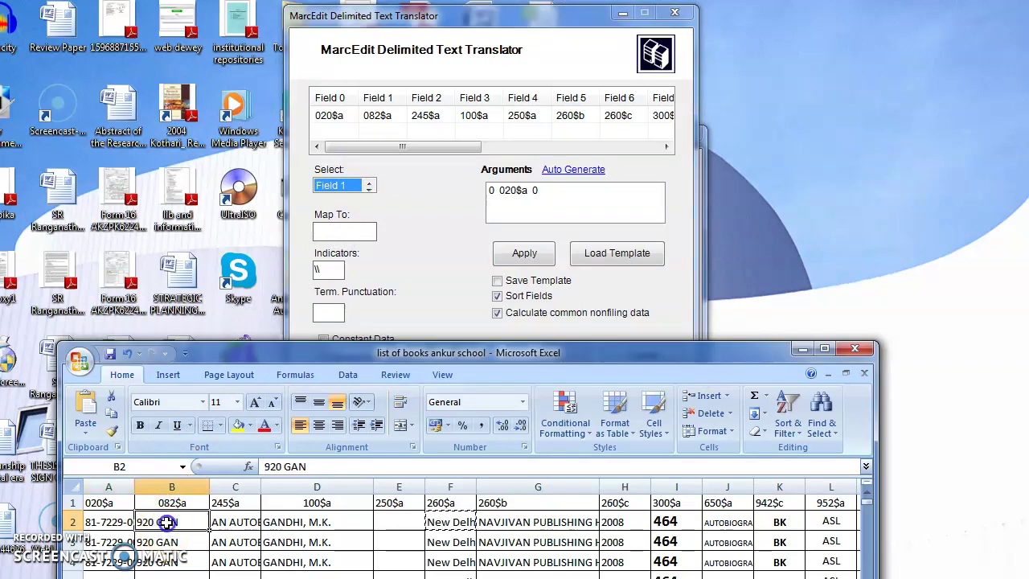
left_click(343, 231)
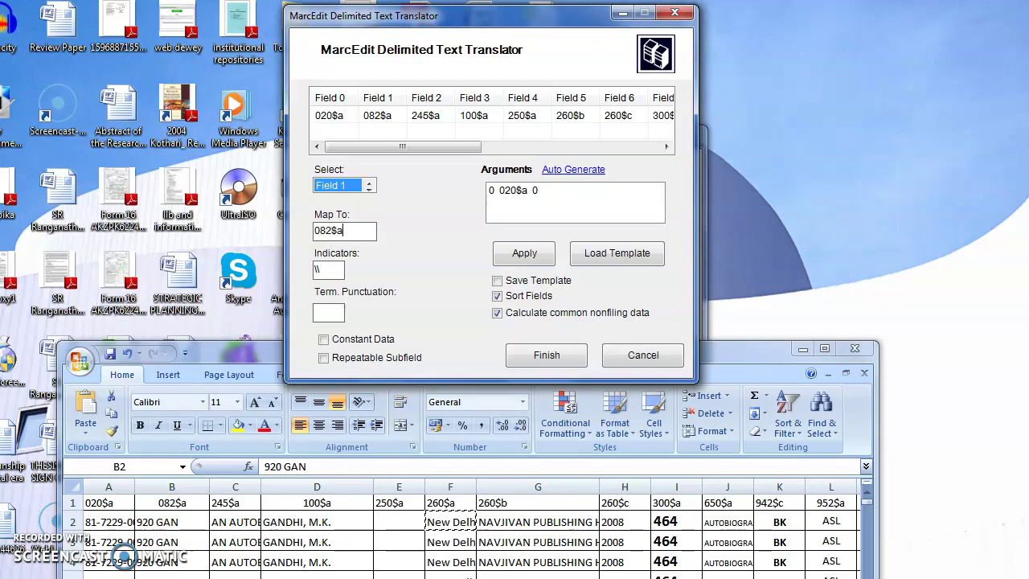
left_click(523, 253)
Check the 245$a column in the workbook and apply a mapping of Field 2 to 245$a
left_click(368, 187)
left_click(354, 228)
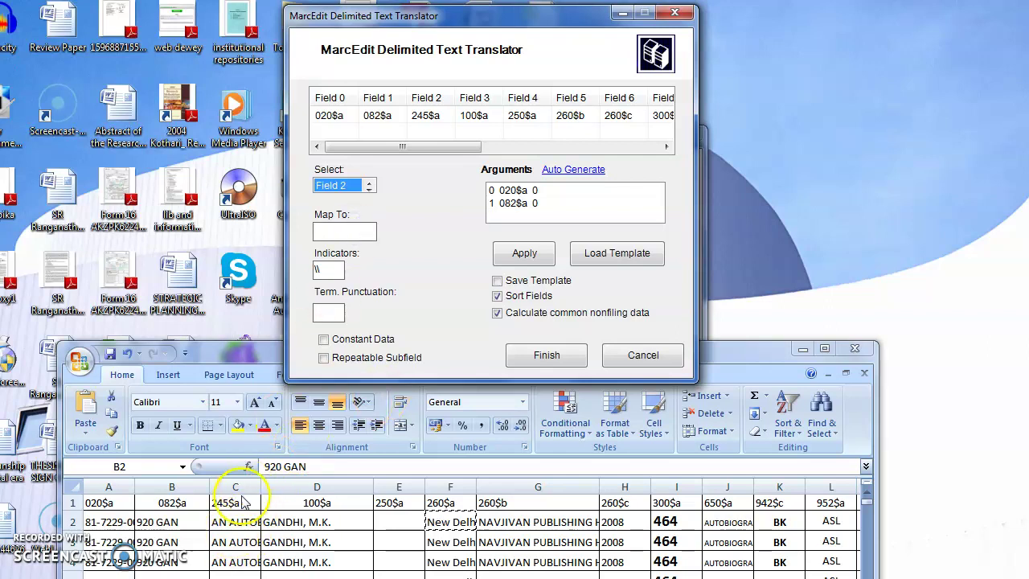
left_click(230, 522)
left_click(231, 521)
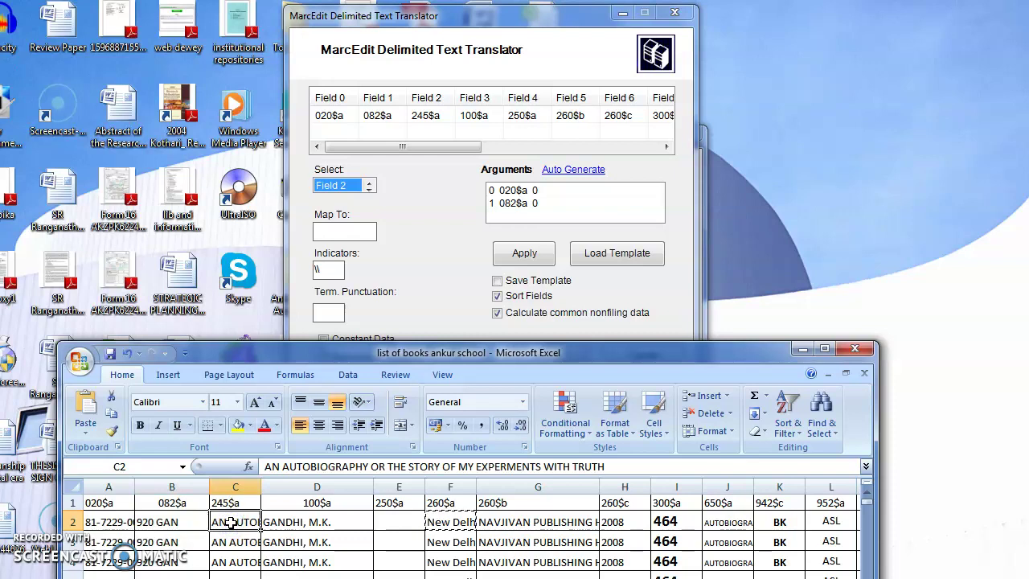
left_click(347, 238)
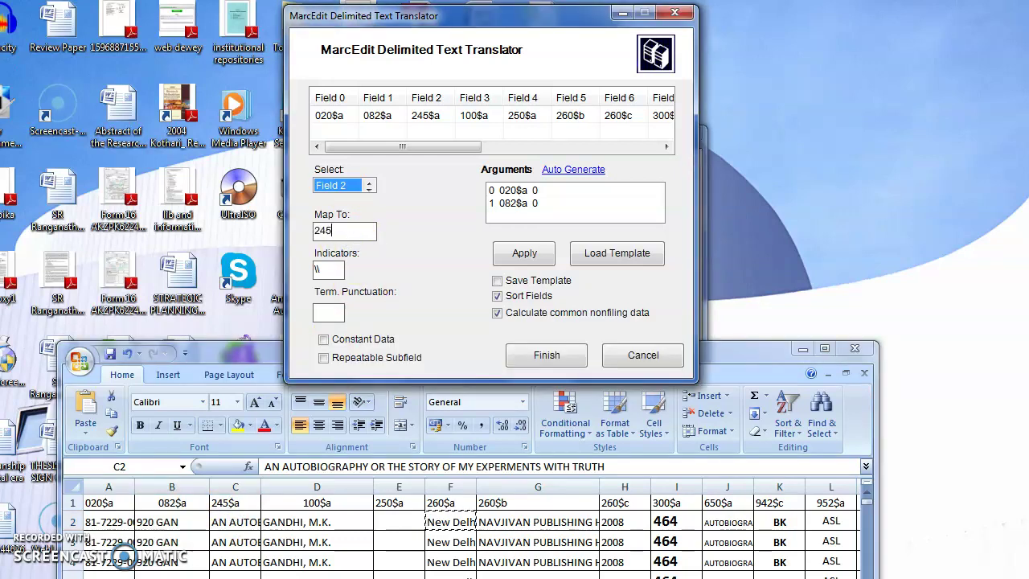
type("245$a")
left_click(508, 254)
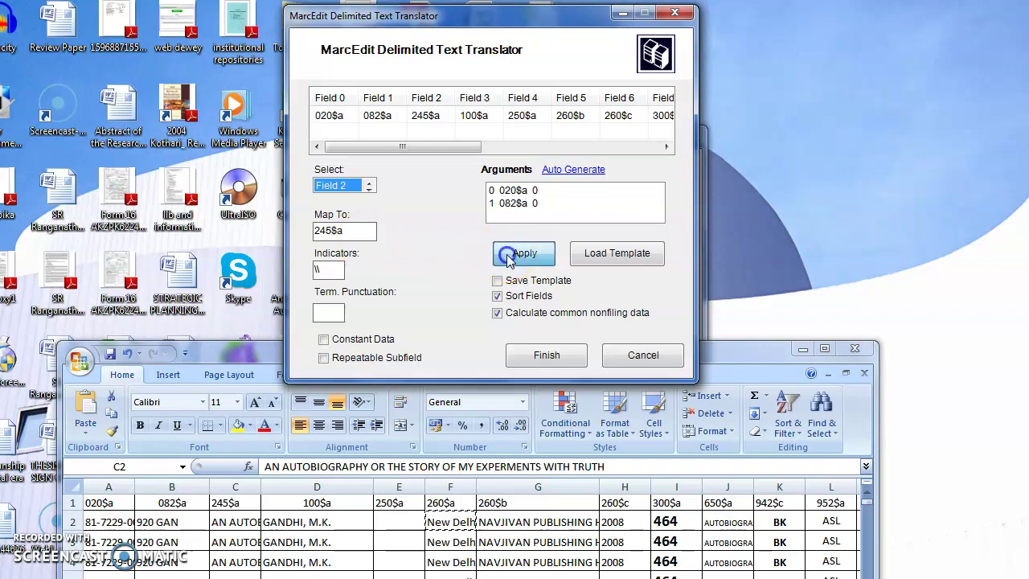
Check the 100$a column in the workbook and apply a mapping of Field 3 to 100$a
left_click(369, 188)
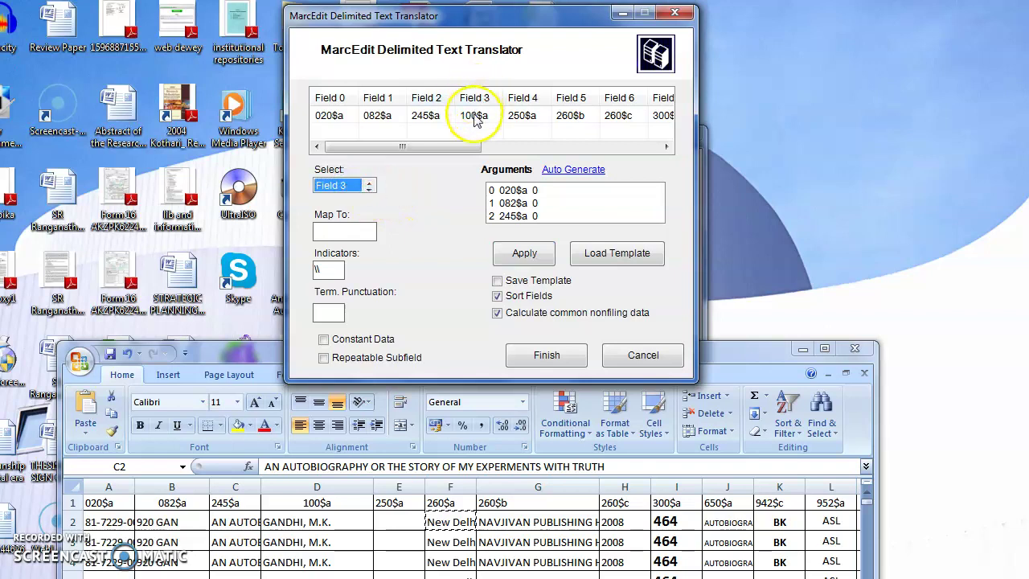
left_click(313, 515)
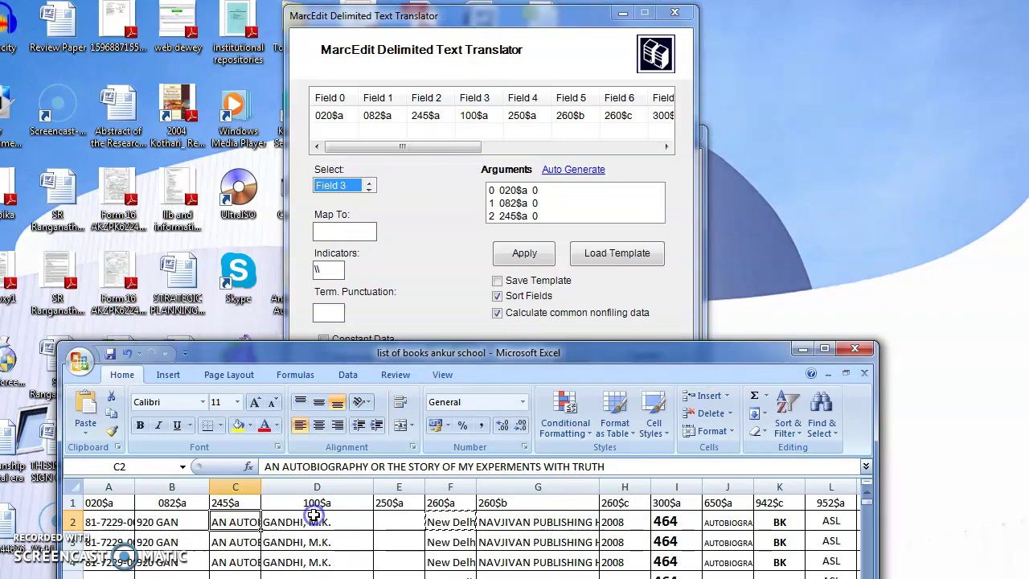
left_click(352, 232)
type("100$a")
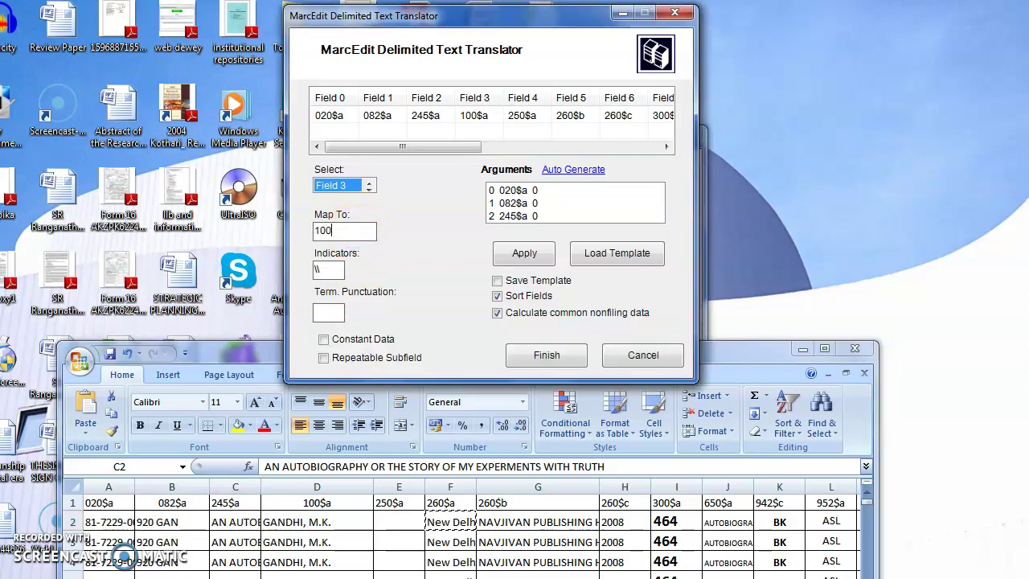
left_click(521, 256)
Check the 250$a column in the workbook, apply a mapping of Field 4 to 250$a, and review the arguments list
left_click(368, 190)
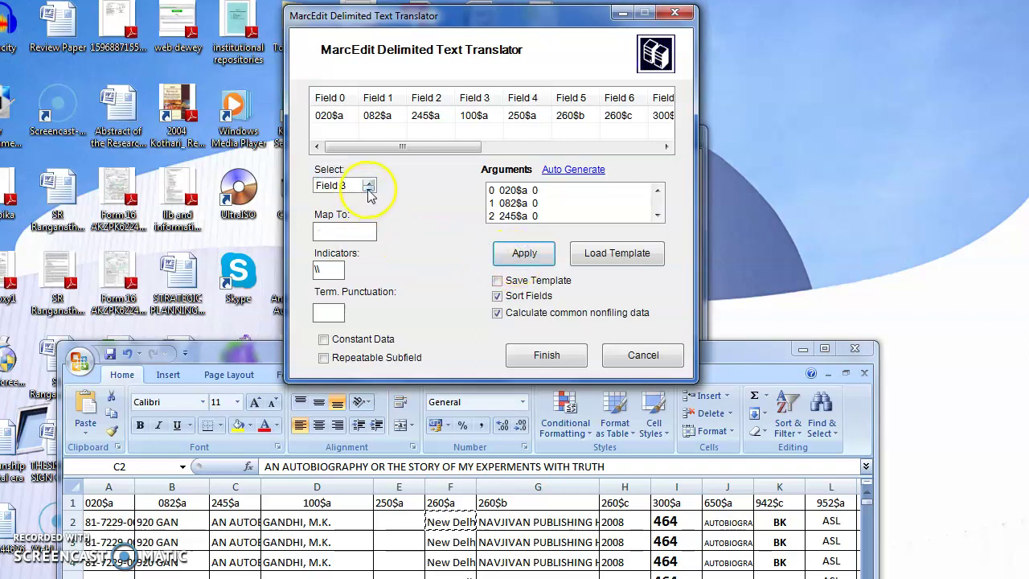
left_click(346, 231)
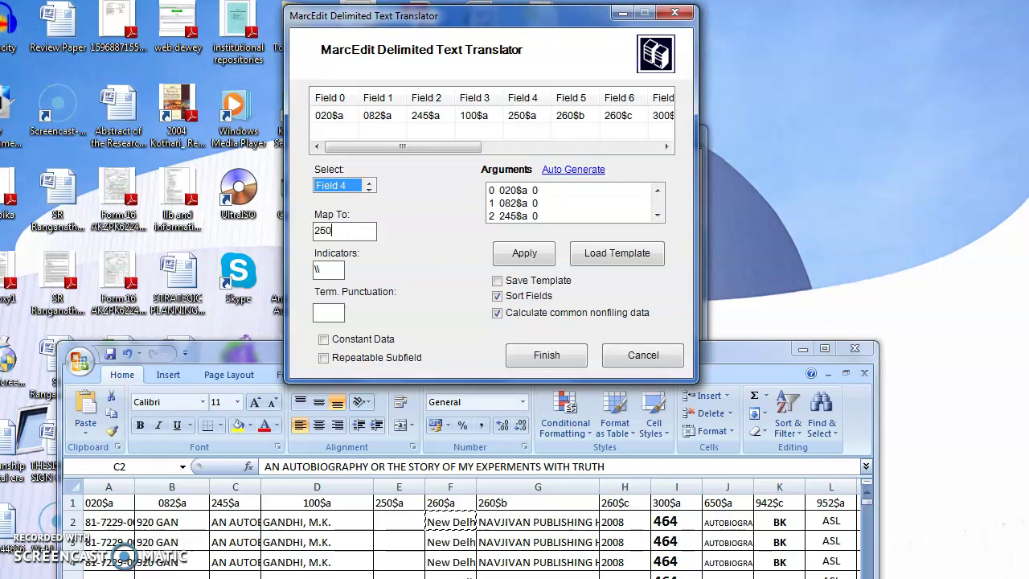
left_click(399, 524)
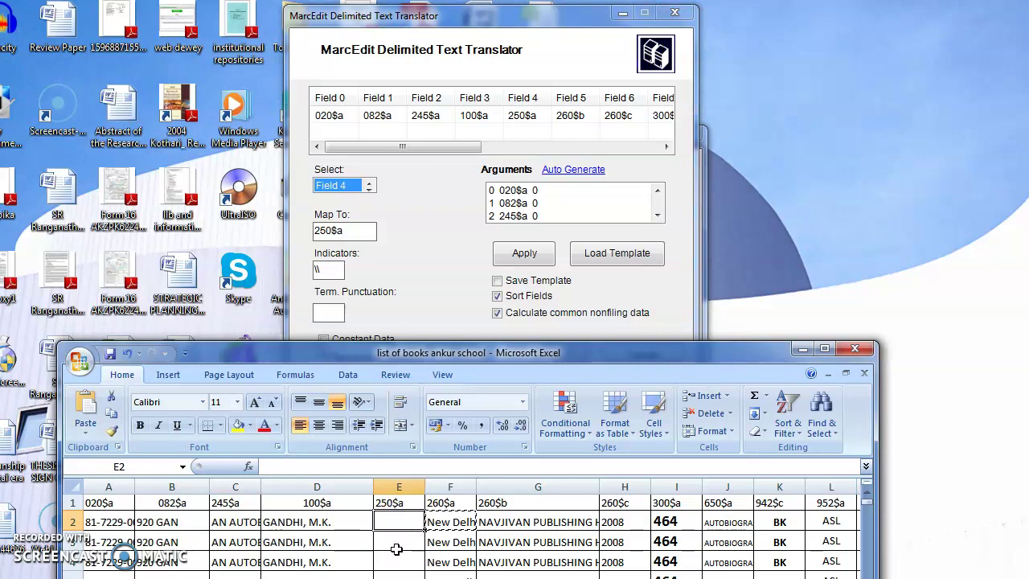
left_click(398, 557)
left_click(400, 532)
left_click(525, 252)
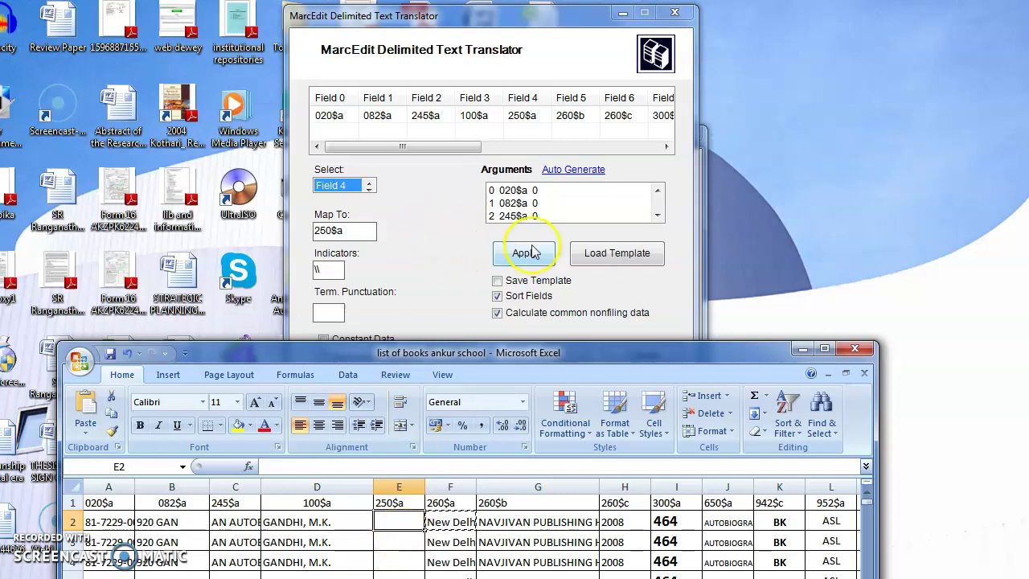
left_click(527, 252)
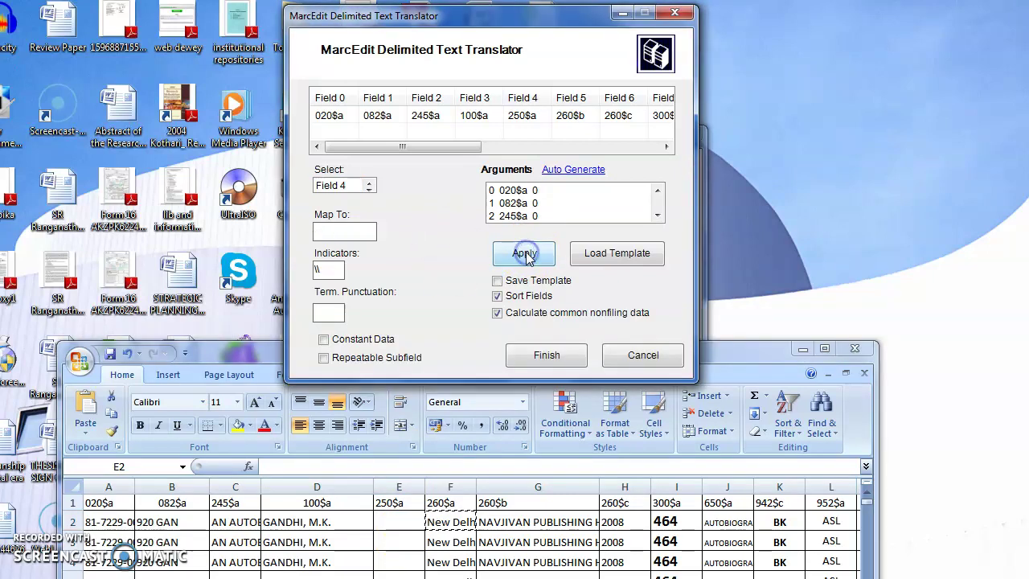
left_click(657, 215)
left_click(657, 214)
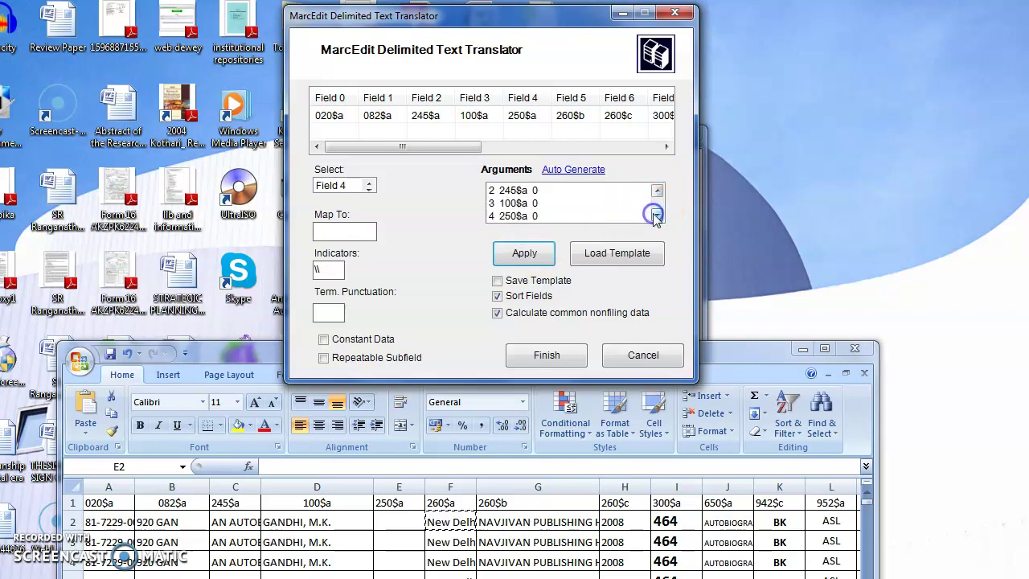
Check the 260$b column in the workbook and apply a mapping of Field 5 to 260$b
left_click(351, 231)
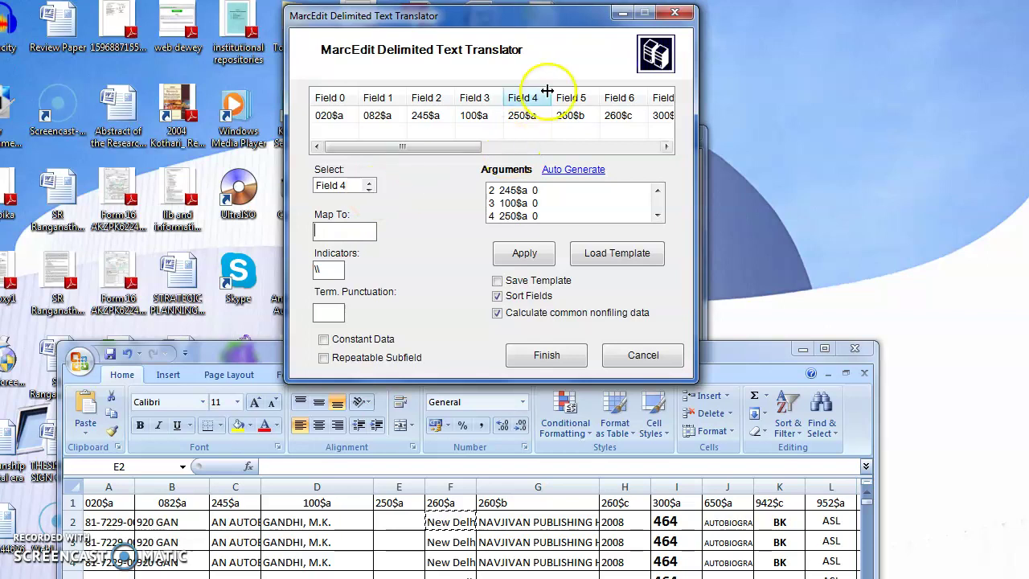
left_click(369, 183)
left_click(347, 232)
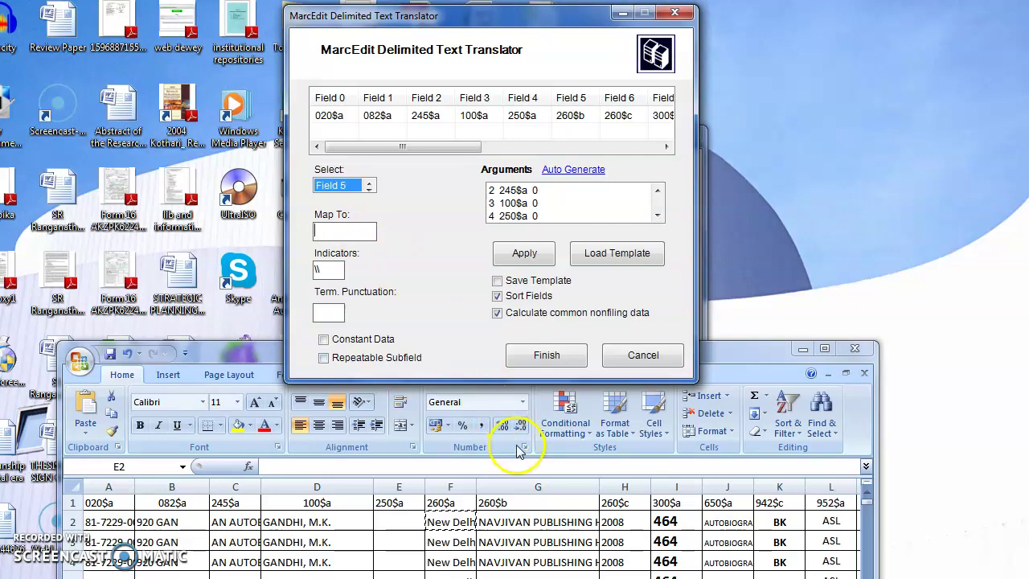
left_click(571, 117)
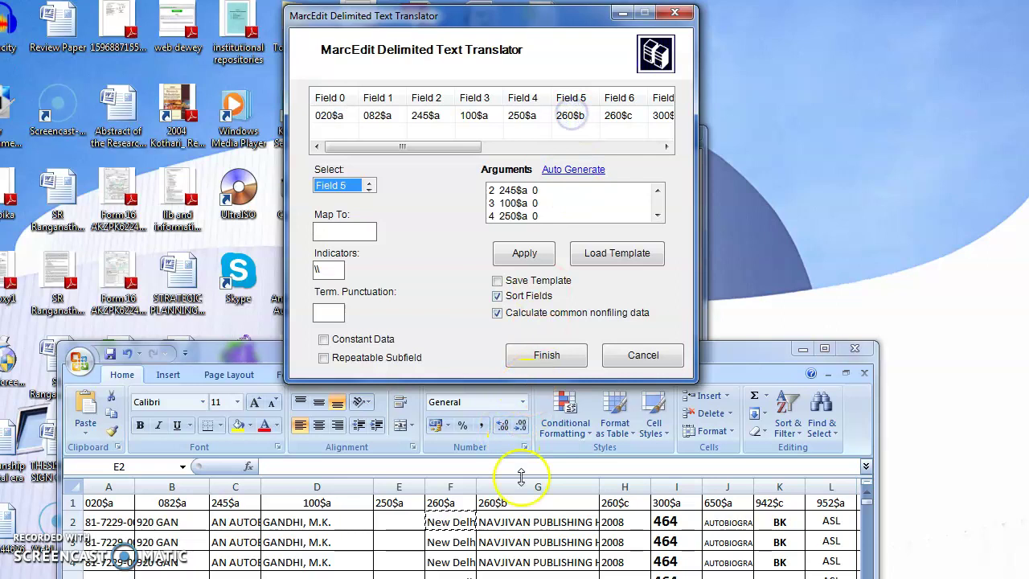
left_click(515, 507)
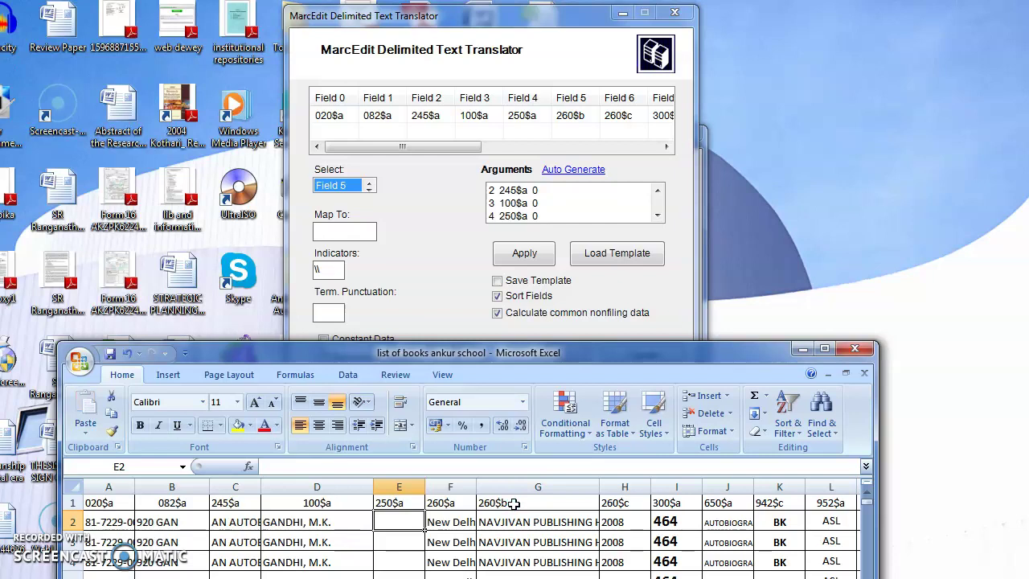
left_click(356, 231)
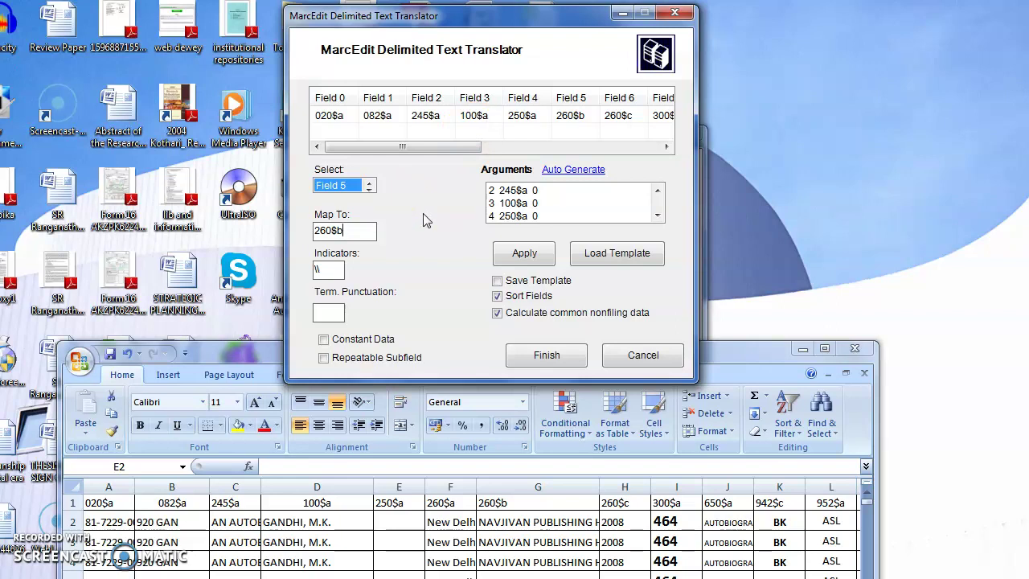
left_click(524, 252)
Apply a mapping of Field 6 to 260$c in the delimited text translator
left_click(367, 183)
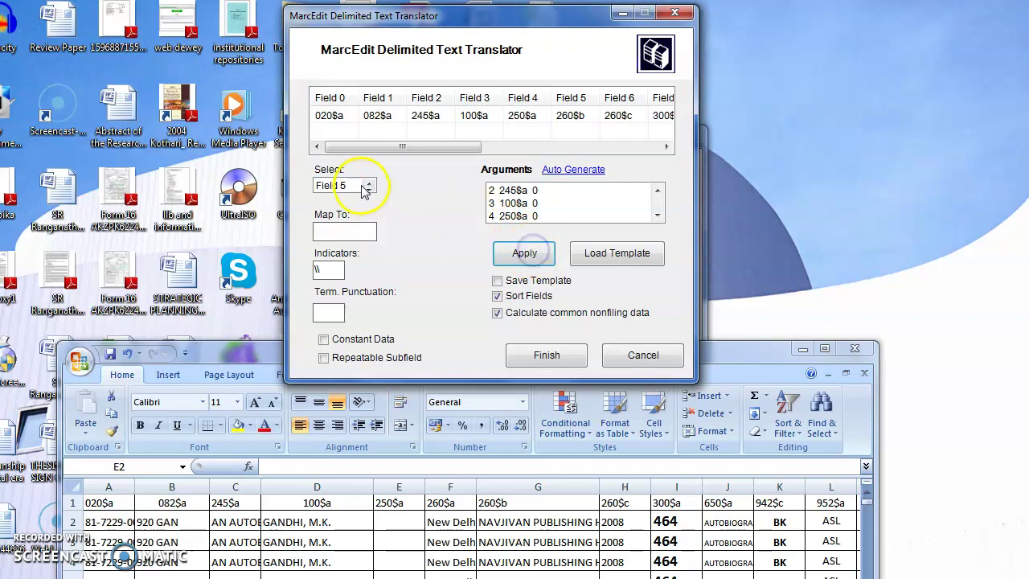
left_click(367, 188)
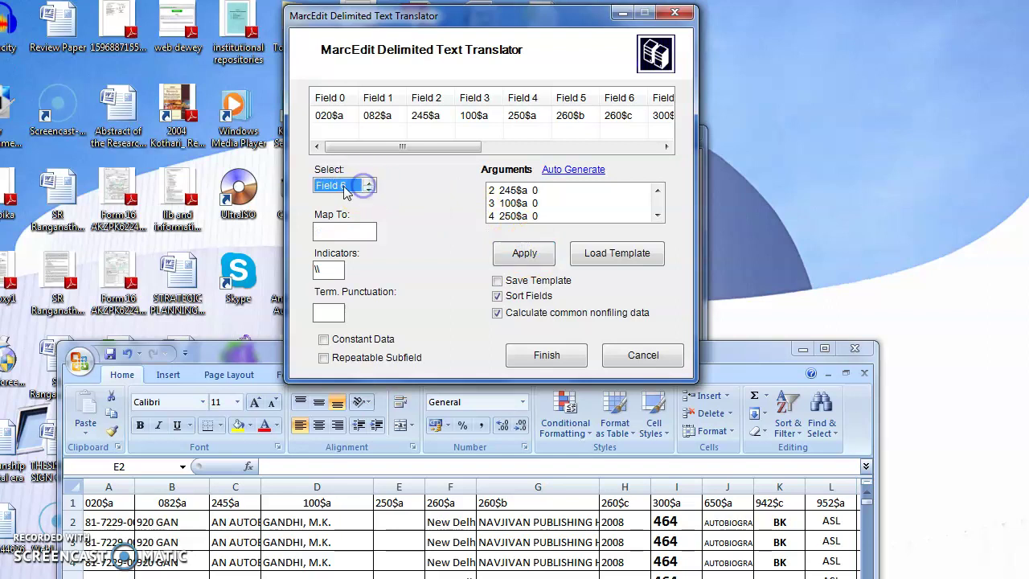
left_click(357, 236)
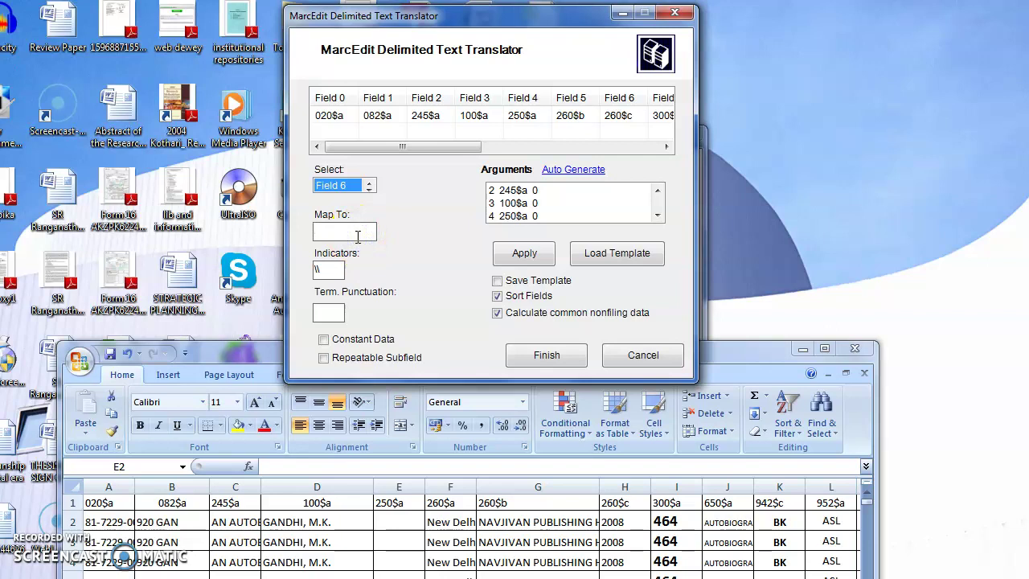
type("260$c")
left_click(524, 252)
Check Field 7 in the translator's field preview and apply its mapping to 300$a
left_click(368, 183)
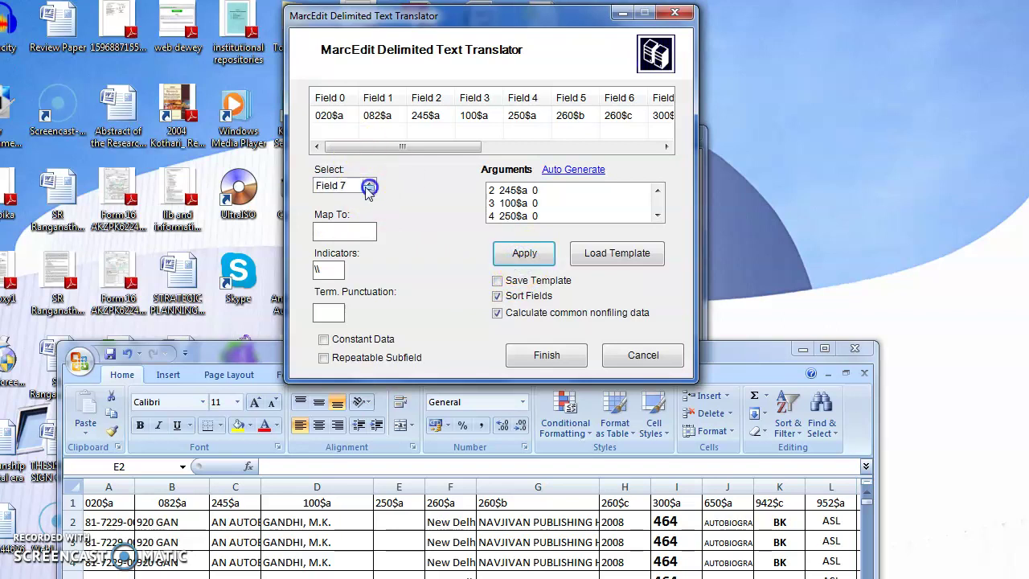
left_click(668, 147)
left_click(668, 147)
left_click(668, 147)
left_click(669, 147)
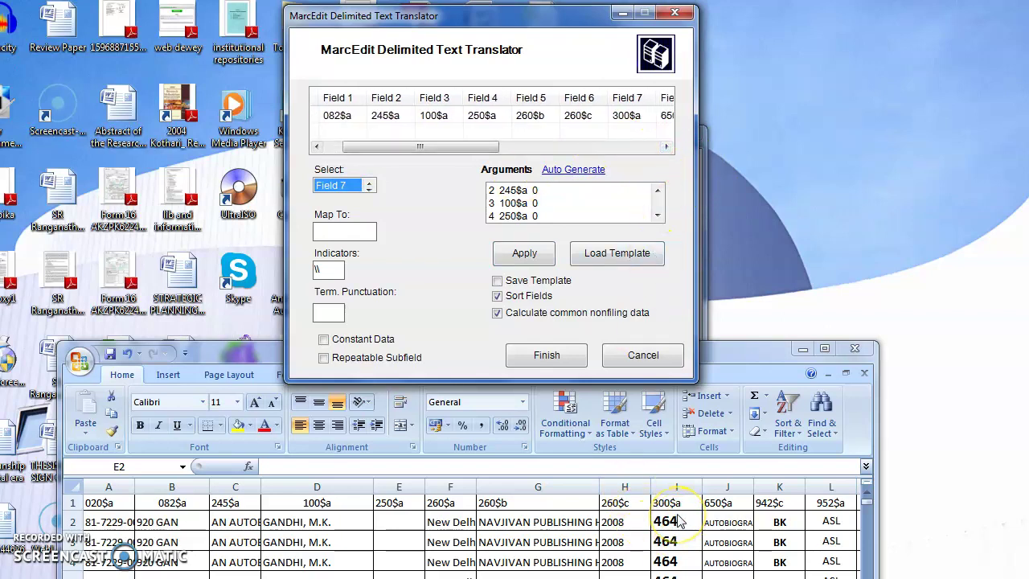
left_click(341, 234)
type("300$a")
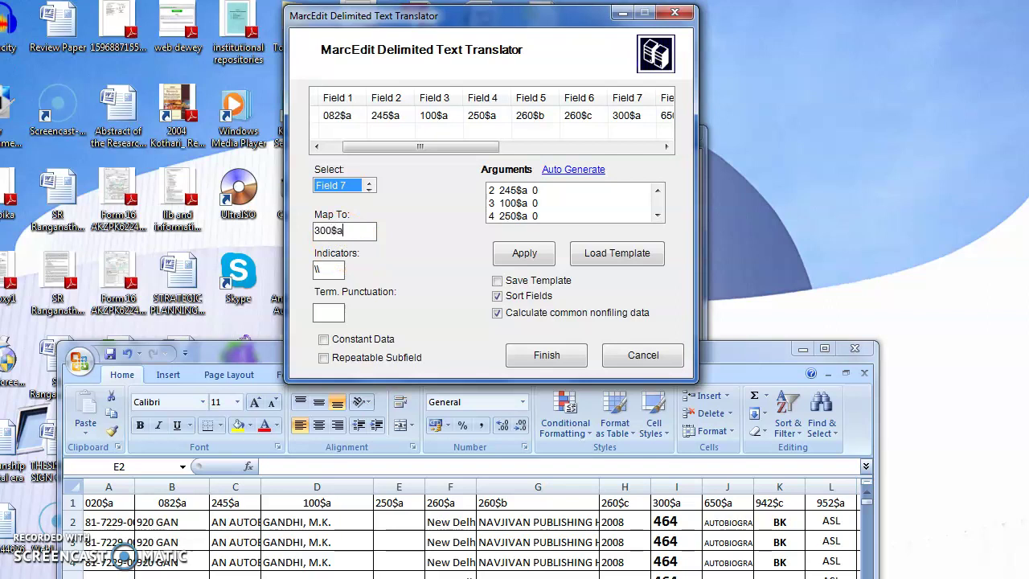
left_click(524, 250)
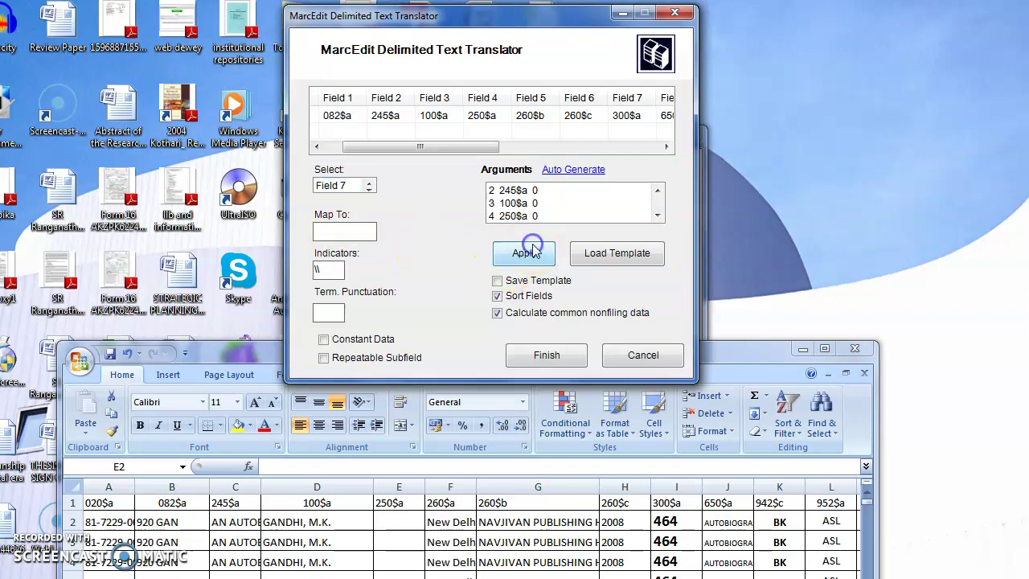
Check Field 8 in the translator's field preview and apply its mapping to 650$a
left_click(369, 189)
double_click(354, 187)
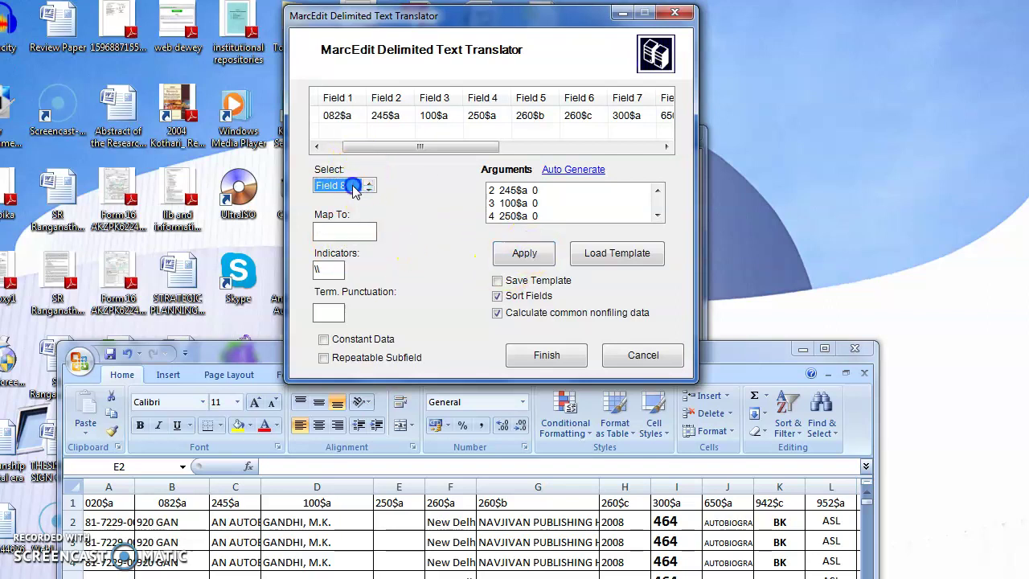
left_click(583, 147)
left_click(526, 150)
left_click(318, 147)
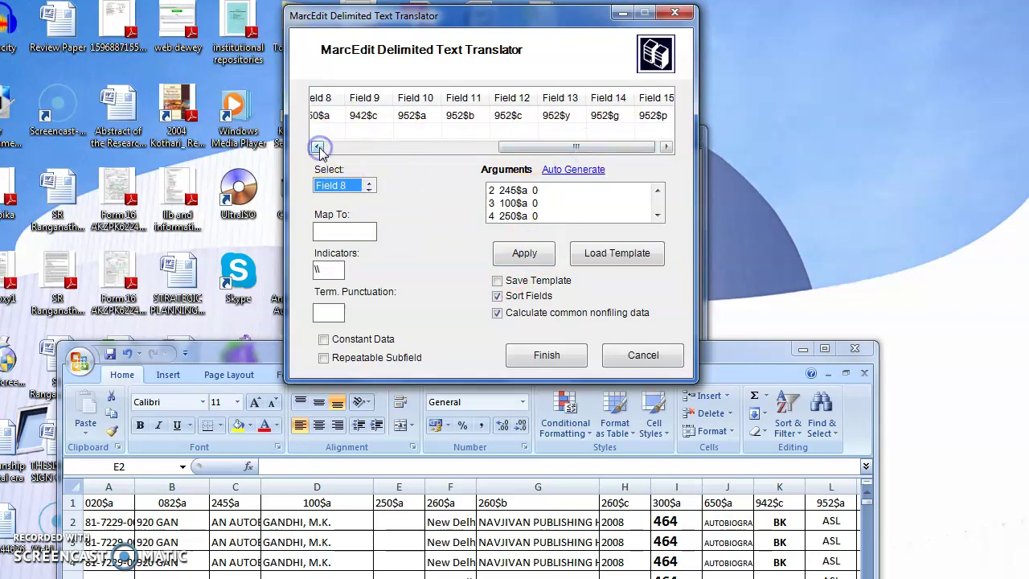
left_click(319, 147)
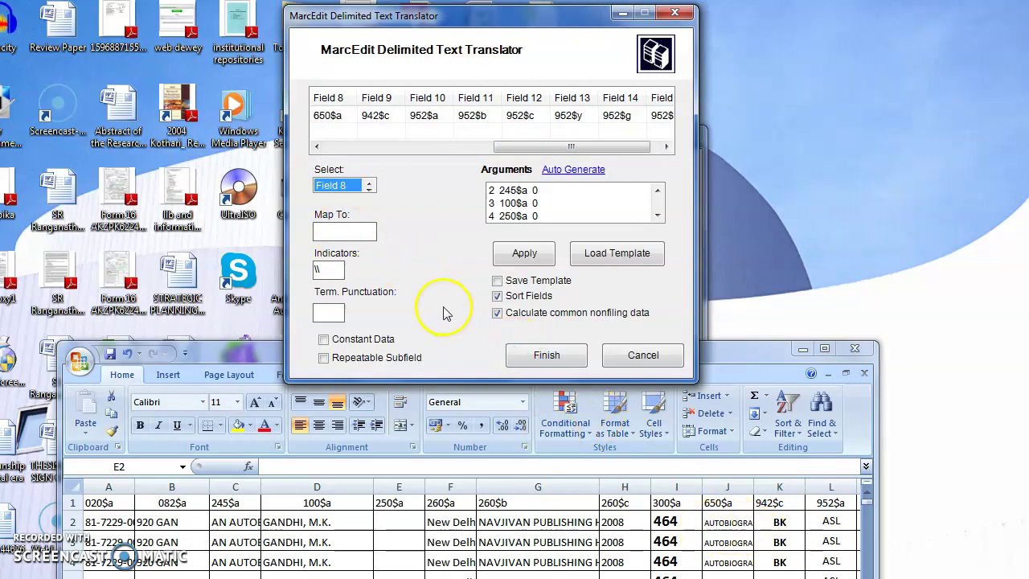
left_click(364, 233)
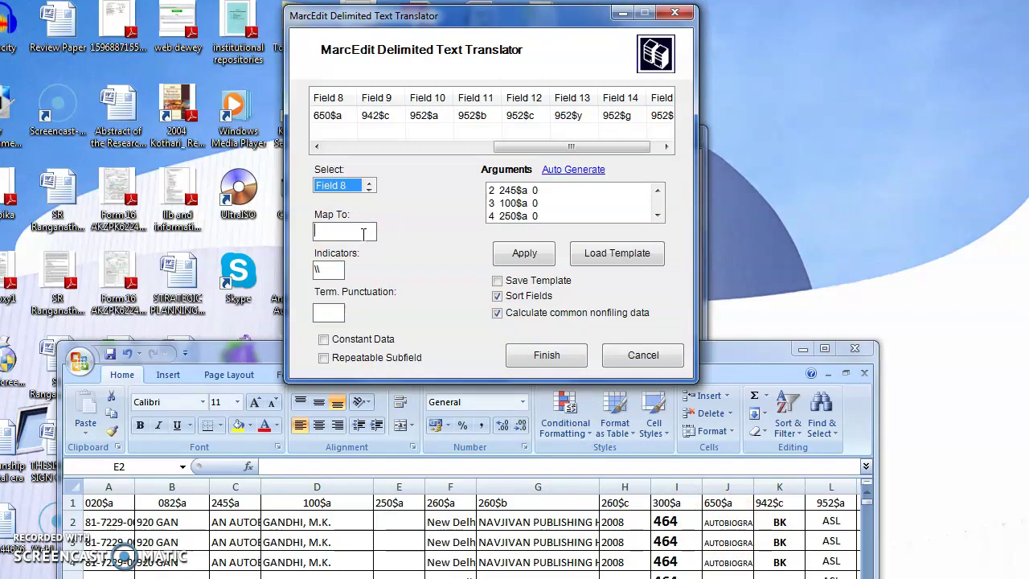
type("650$a")
left_click(527, 252)
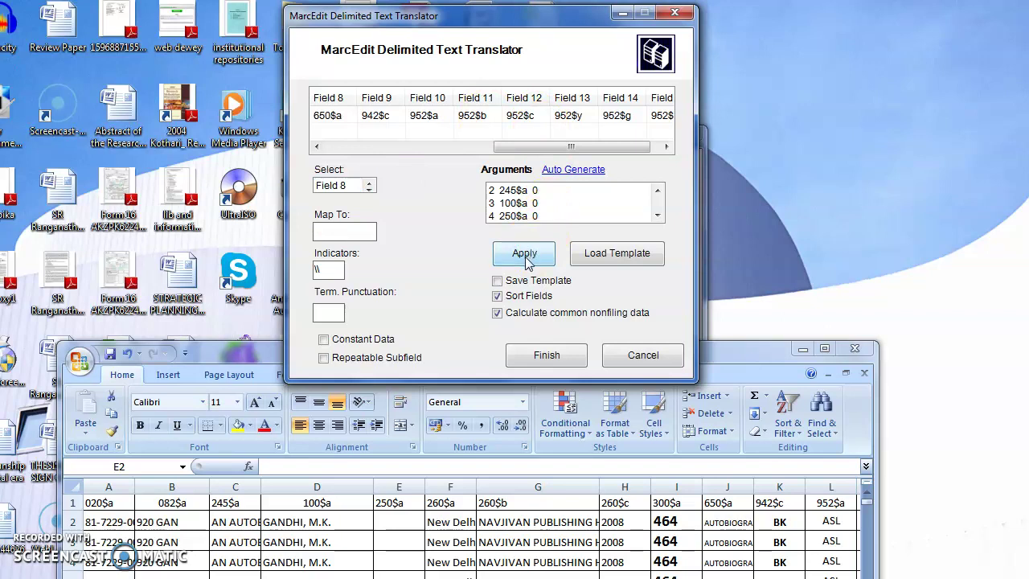
Apply a mapping of Field 9 to 942$c in the delimited text translator
left_click(370, 189)
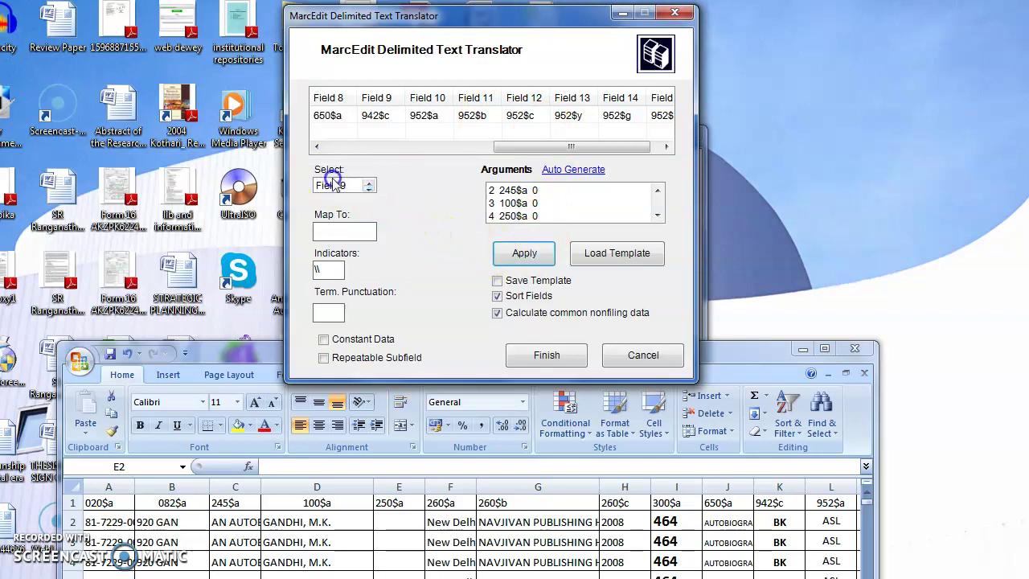
left_click(334, 186)
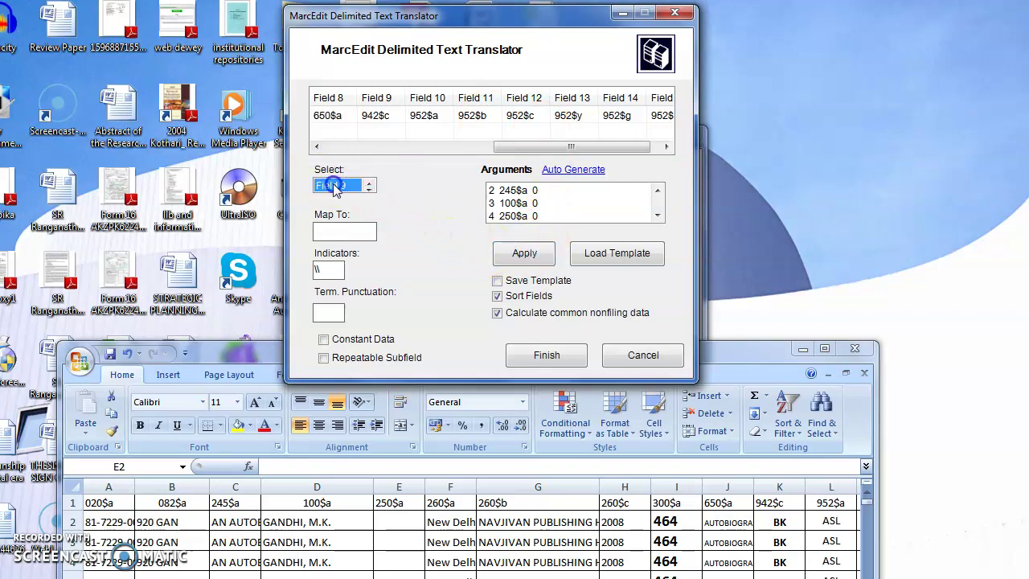
left_click(351, 234)
type("942$c")
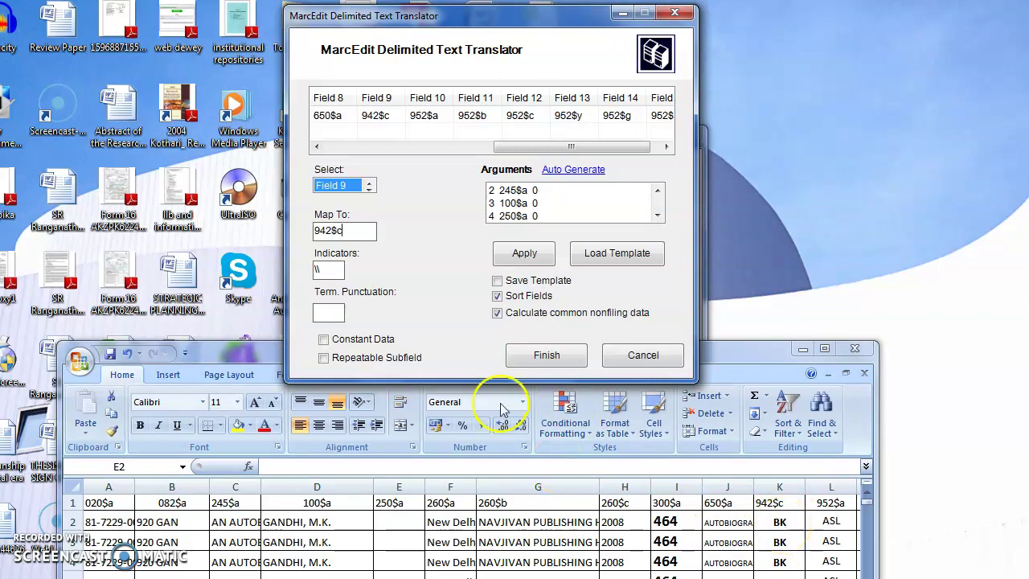
left_click(527, 255)
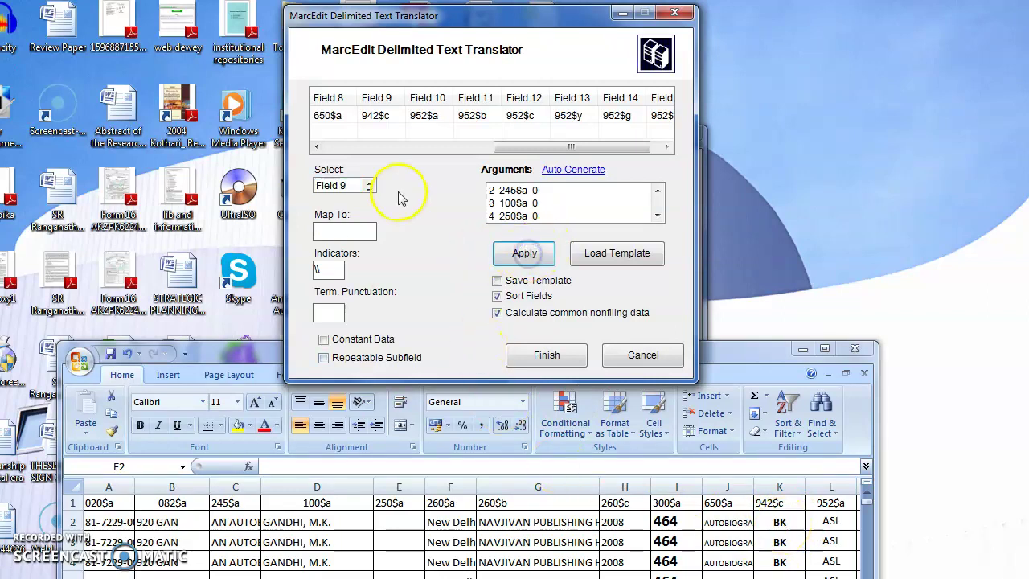
Apply a mapping of Field 10 to 952$a in the delimited text translator
left_click(368, 183)
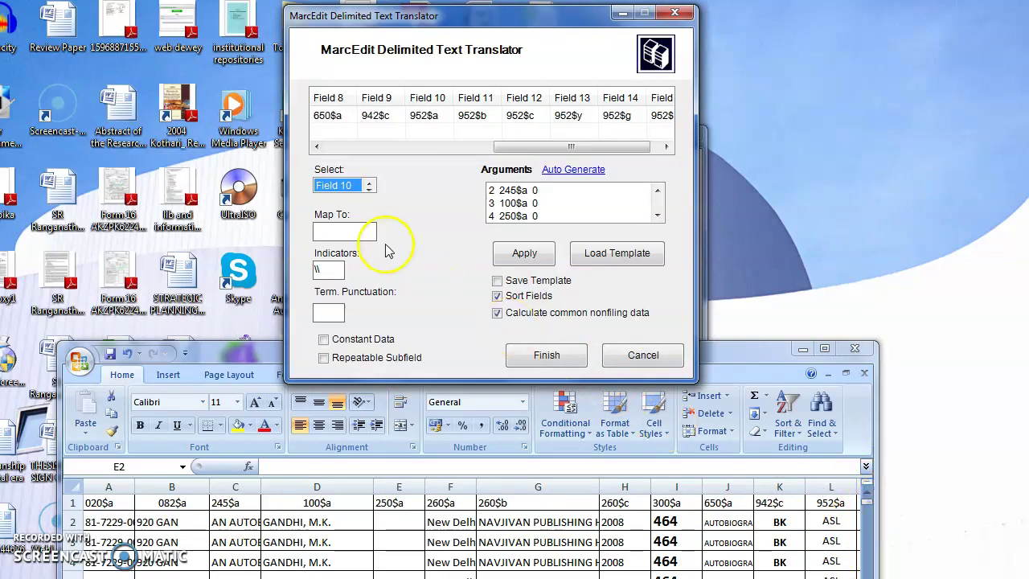
left_click(356, 230)
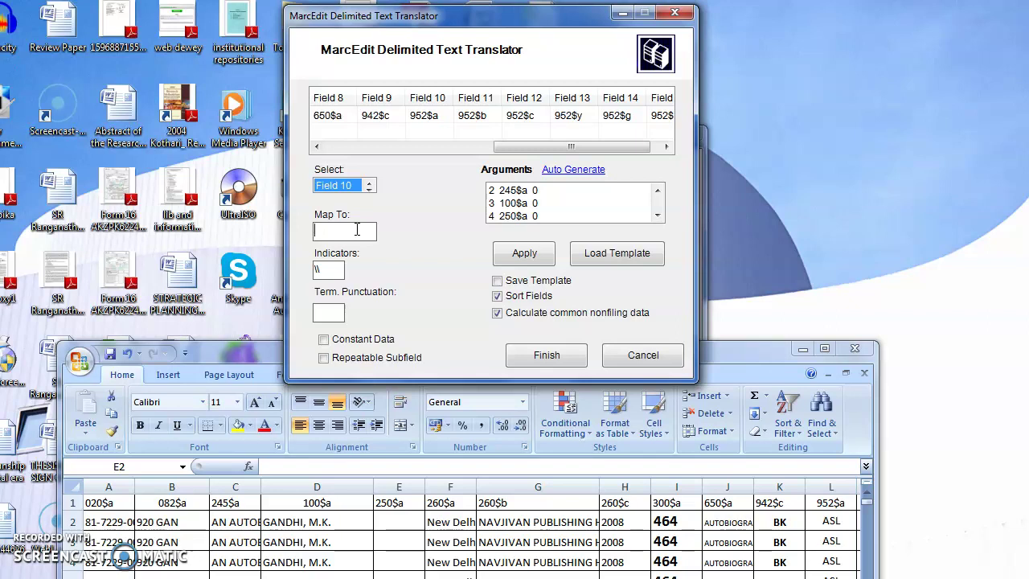
left_click(357, 230)
type("952$a")
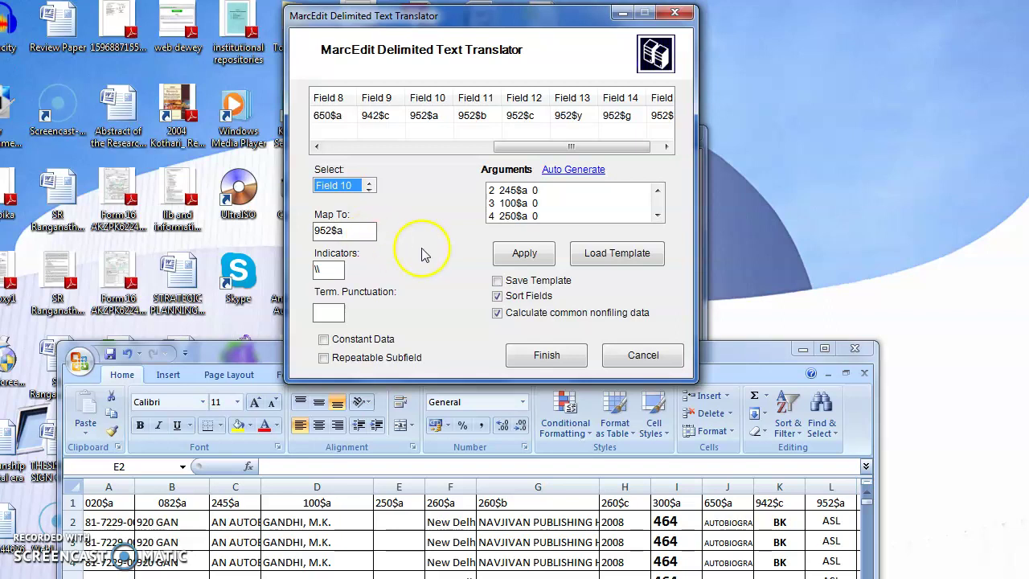
left_click(505, 255)
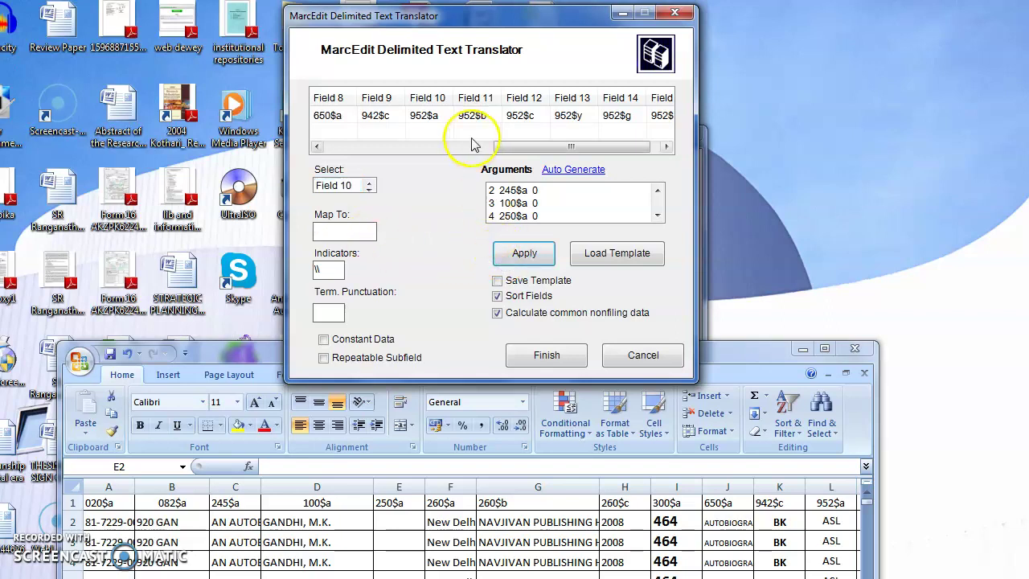
Select Field 11 in the delimited text translator and examine the 952 subfield columns in the Excel book list
left_click(369, 183)
left_click(350, 228)
left_click(722, 532)
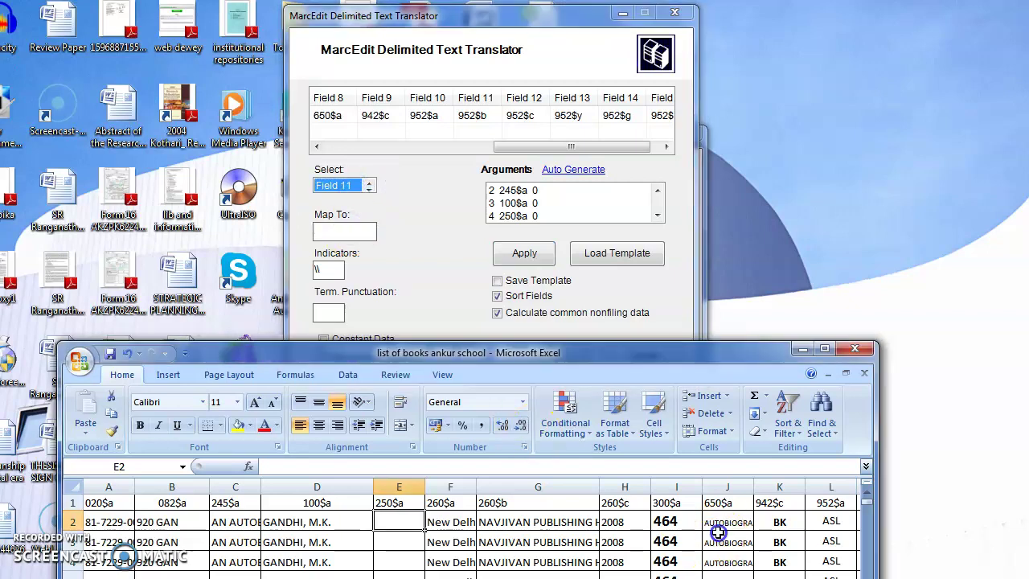
left_click_drag(715, 351, 671, 175)
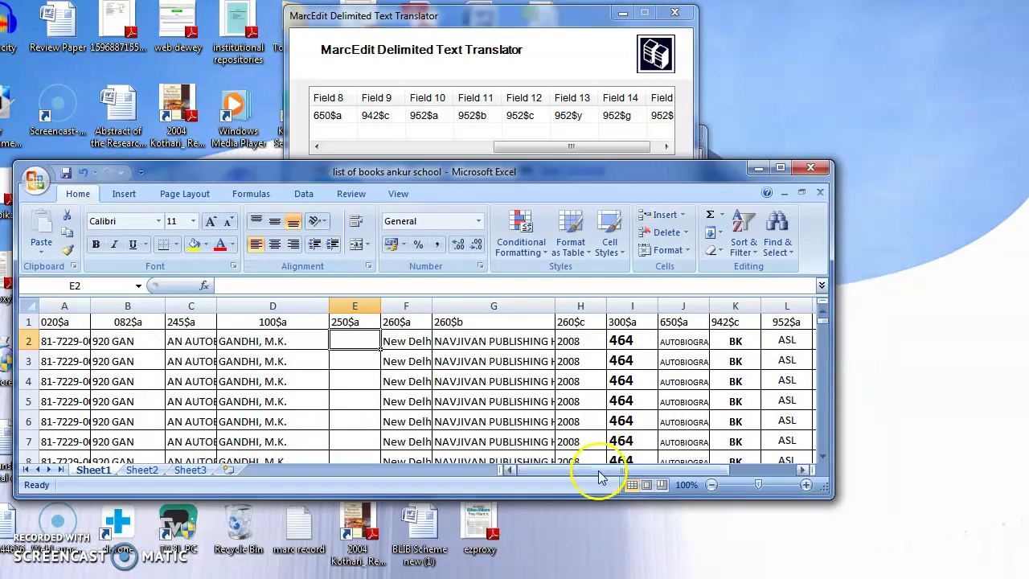
left_click_drag(634, 470, 666, 474)
left_click(744, 471)
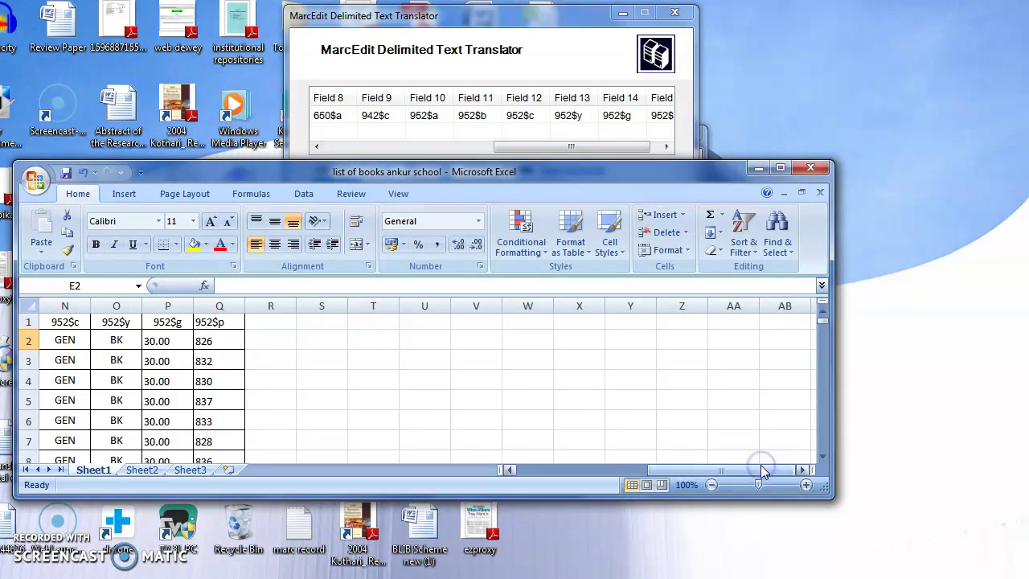
left_click_drag(747, 473, 679, 476)
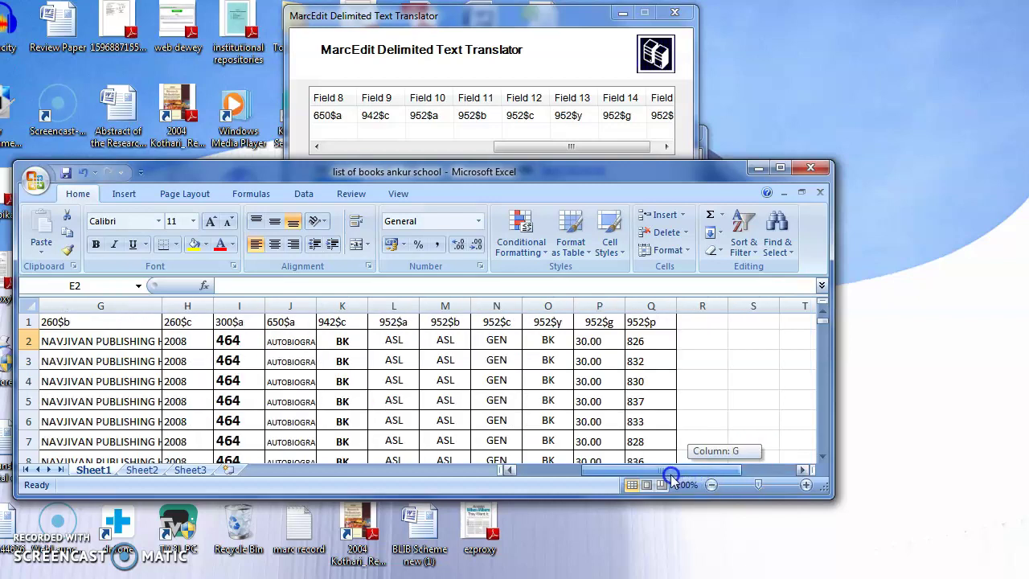
double_click(577, 169)
left_click(619, 332)
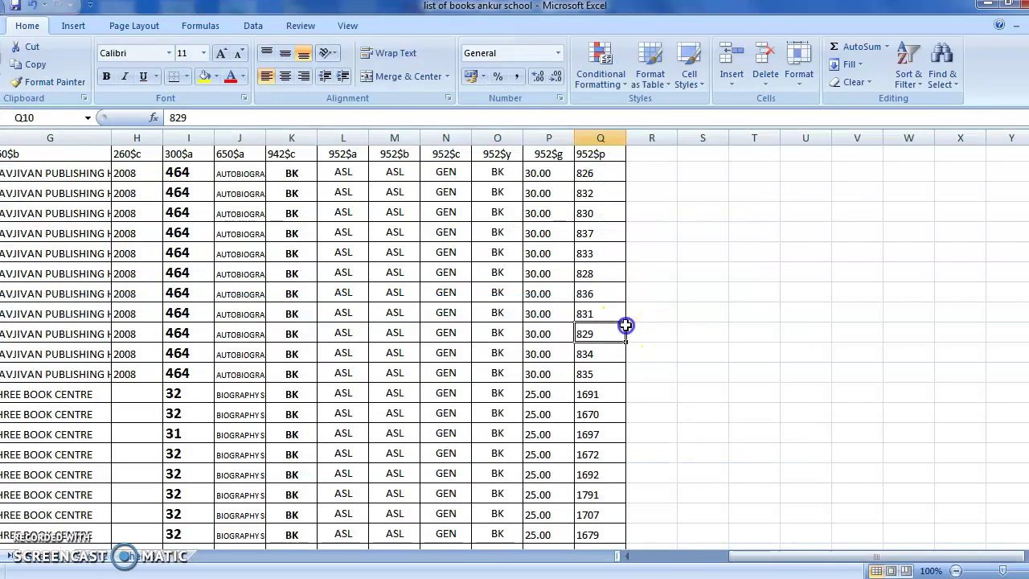
left_click(1010, 5)
left_click_drag(684, 177, 733, 397)
Turn off the calculation of common nonfiling data and apply a mapping of Field 11 to 952$b
left_click(637, 317)
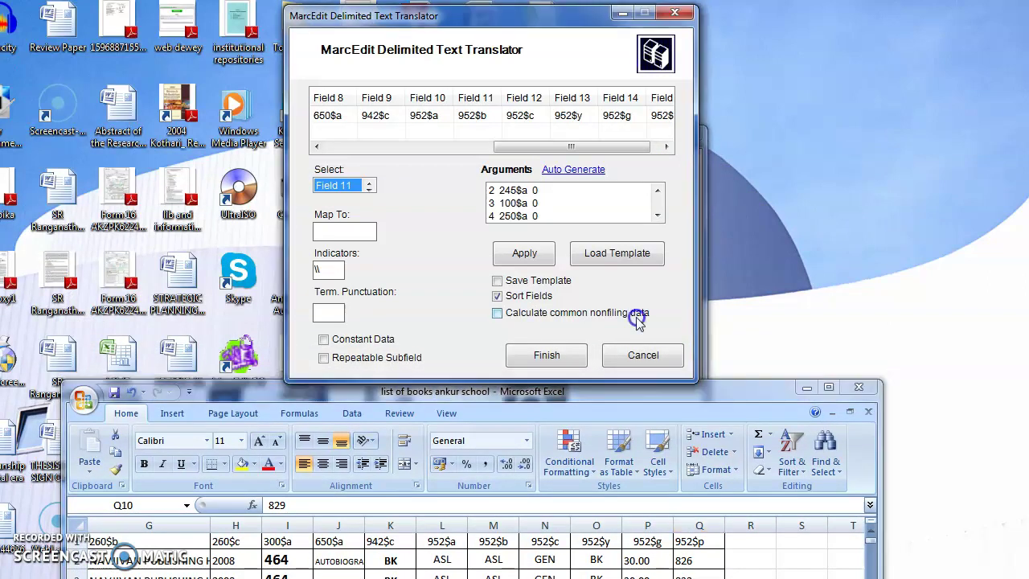
left_click(360, 232)
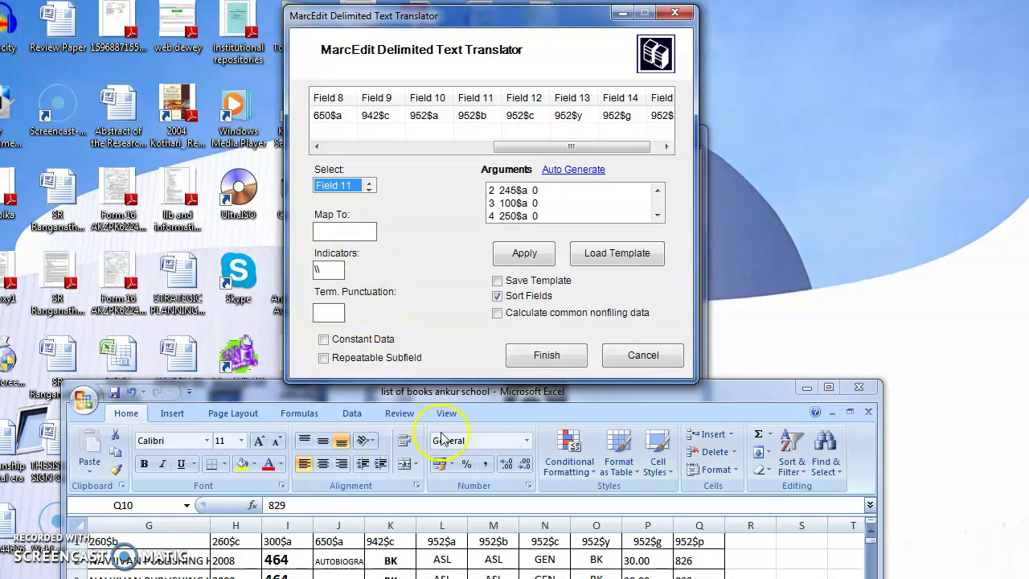
left_click(500, 558)
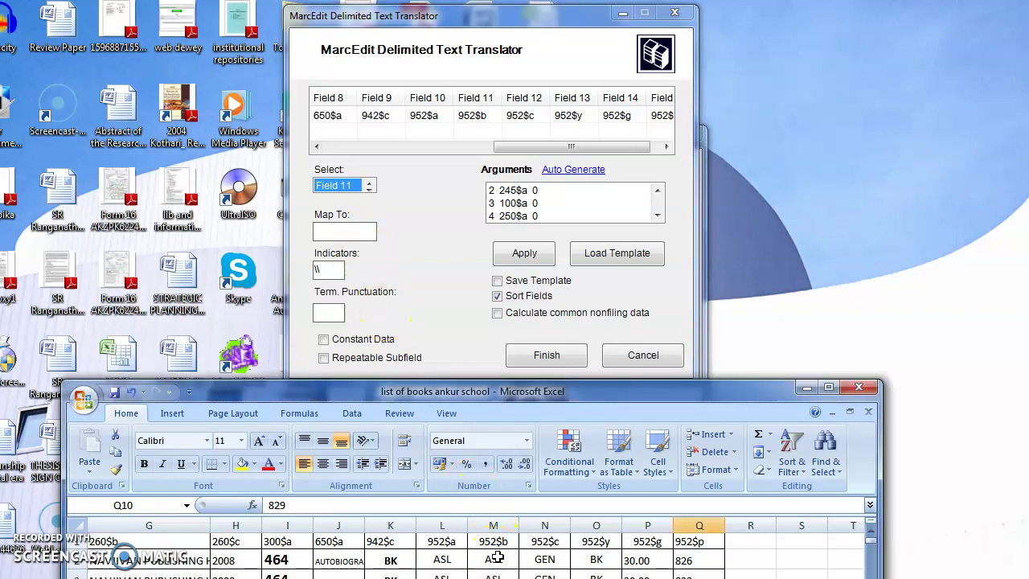
left_click(349, 230)
type("952")
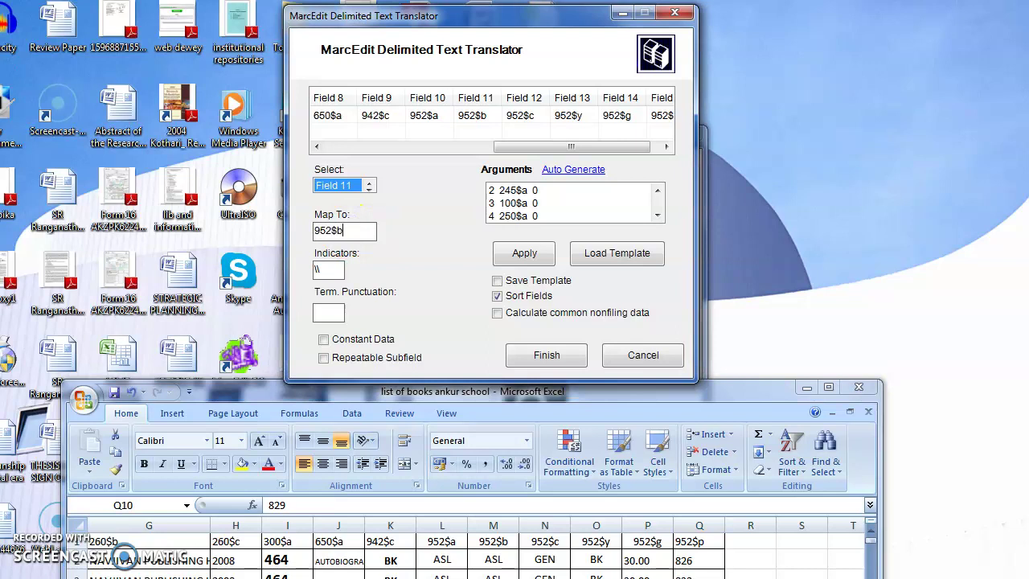
type("$b")
left_click(531, 262)
Apply a mapping of Field 12 to 952$c in the delimited text translator
left_click(369, 189)
left_click(357, 231)
type("952")
left_click(524, 253)
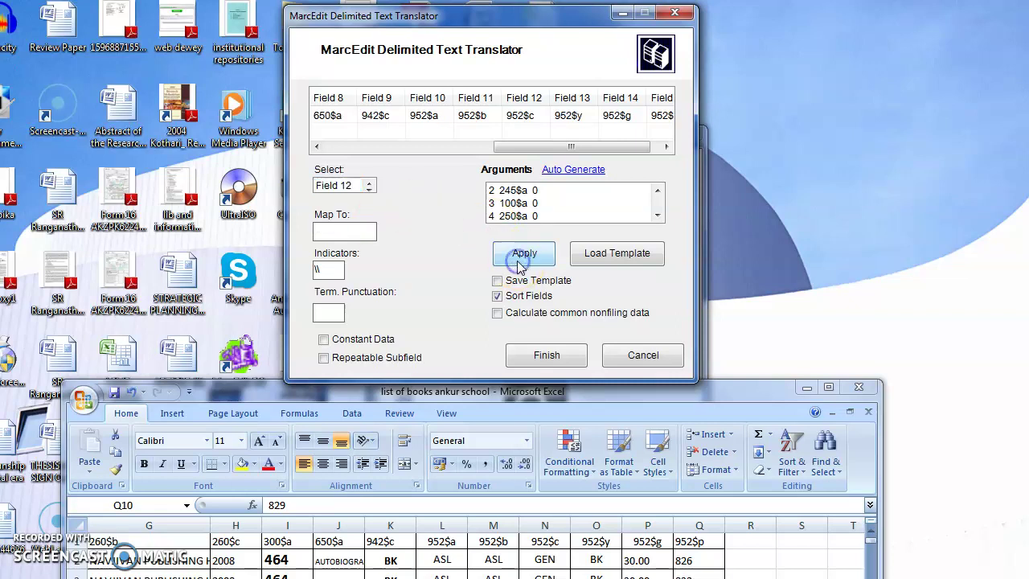
Apply a mapping of Field 13 to 952$y in the delimited text translator
left_click(369, 185)
left_click(350, 232)
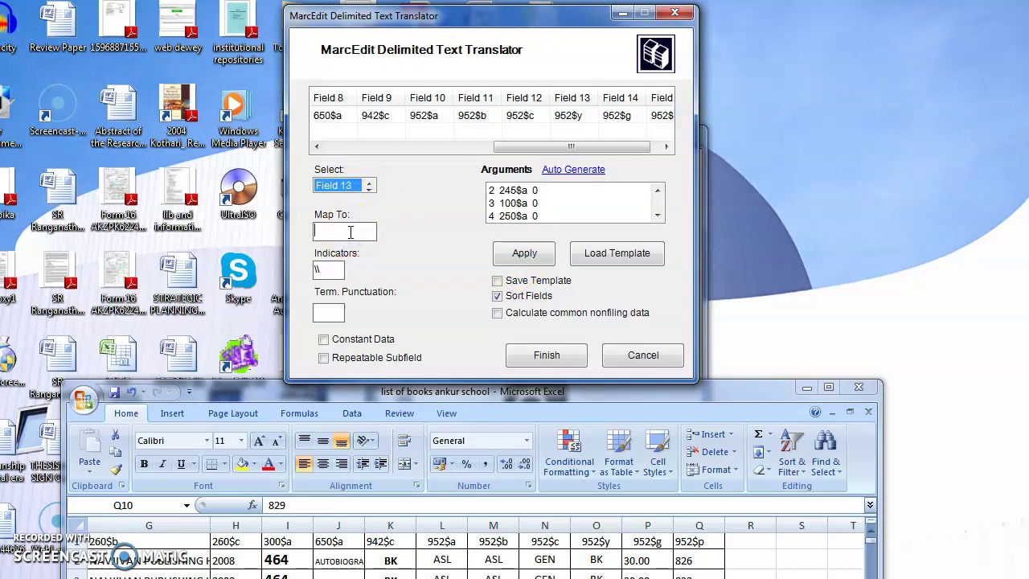
type("952$y")
left_click(521, 254)
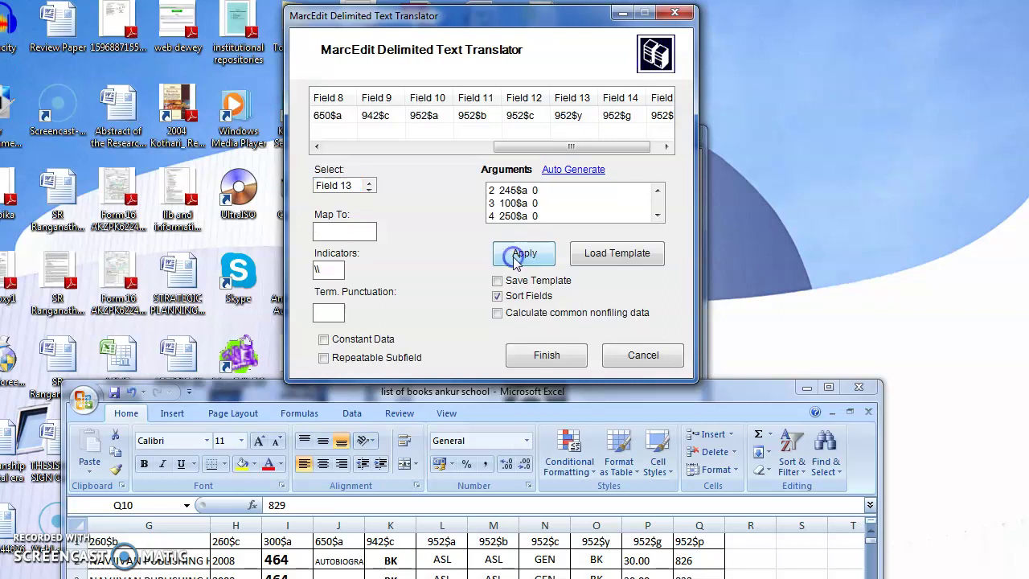
Apply a mapping of Field 14 to 952$g in the delimited text translator
left_click(368, 184)
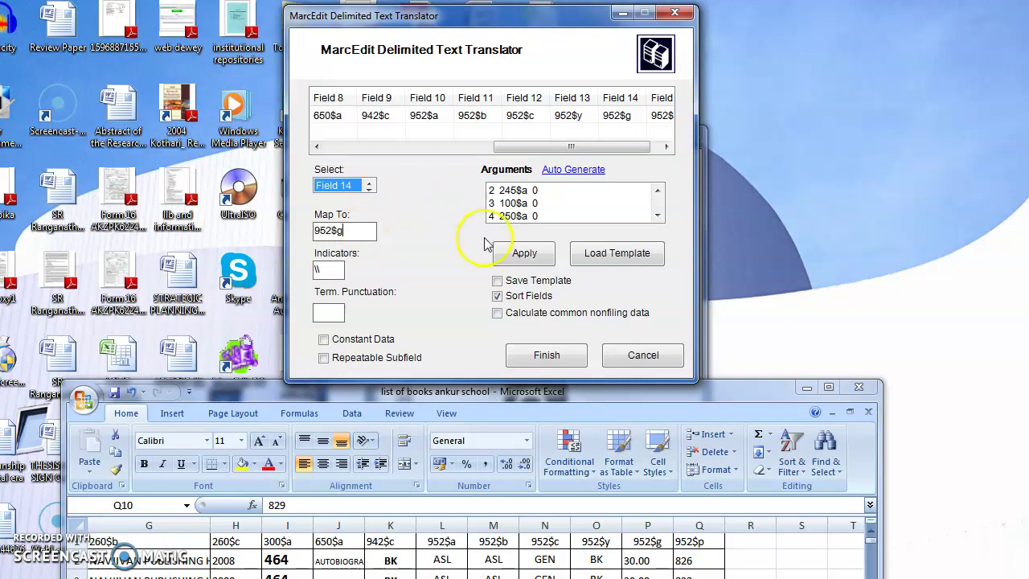
left_click(521, 255)
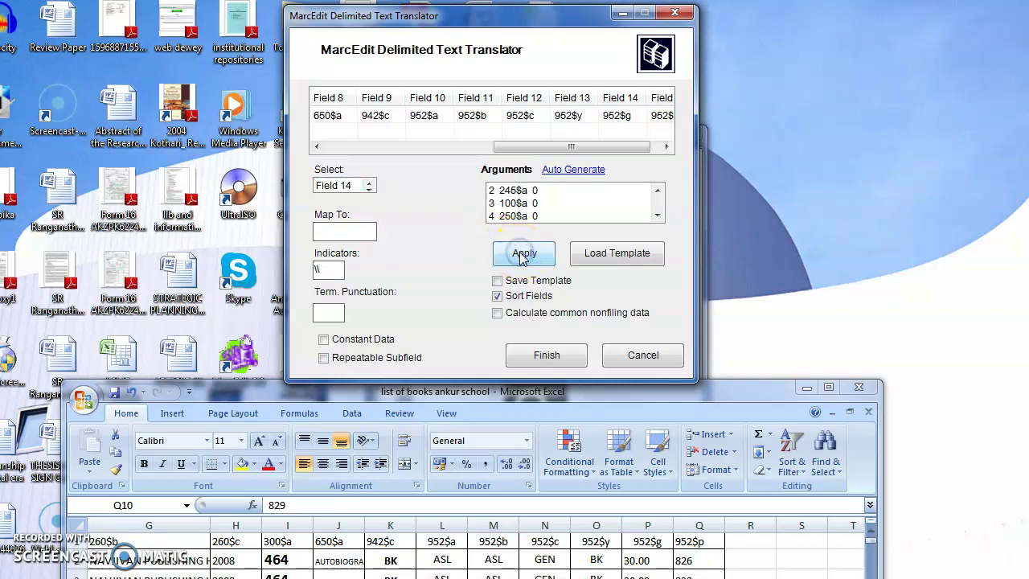
left_click(658, 217)
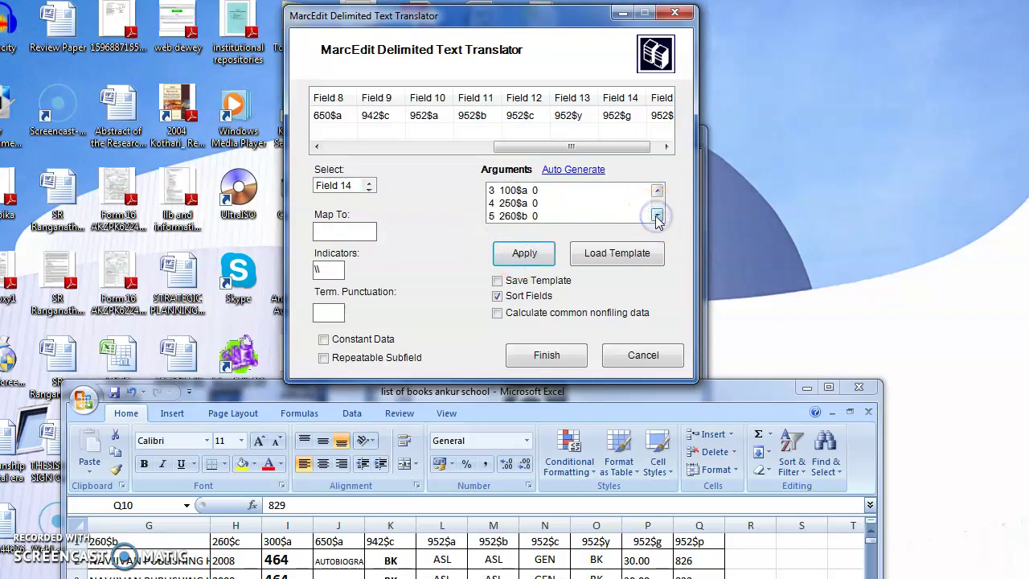
Check Field 15 against the spreadsheet's last column and apply its mapping to 952$p
left_click(667, 147)
left_click(667, 147)
left_click(667, 148)
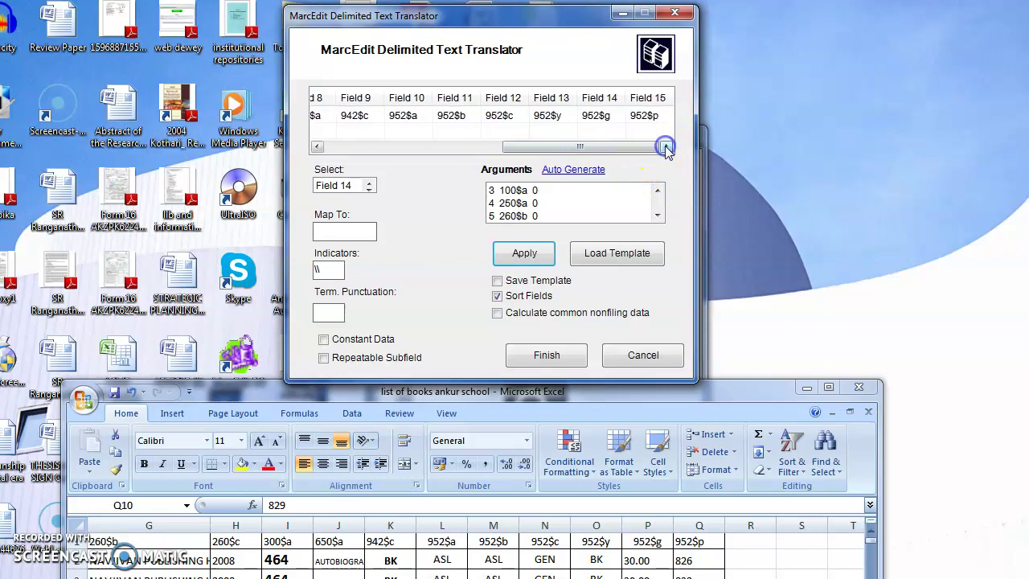
left_click(368, 189)
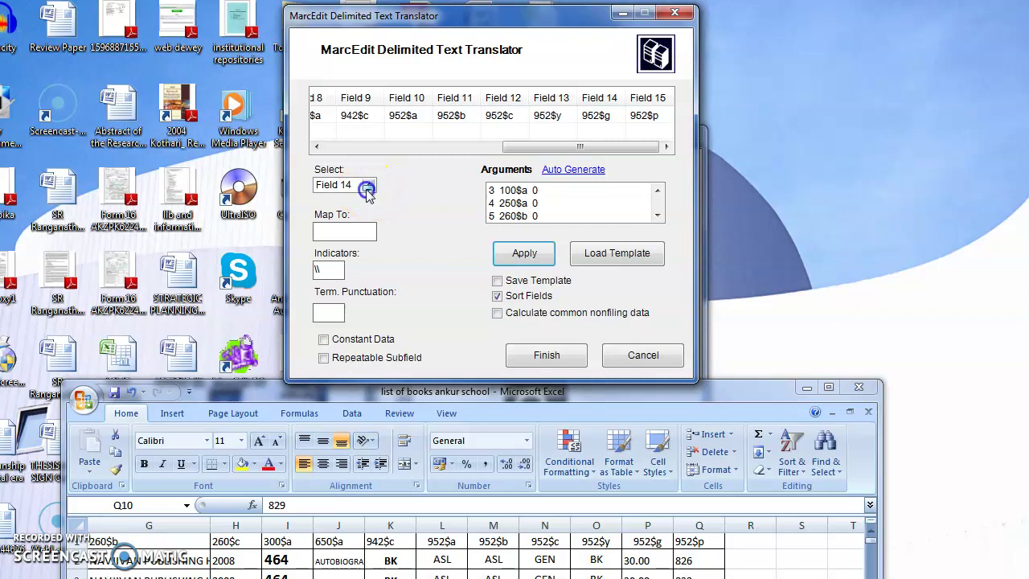
left_click(347, 227)
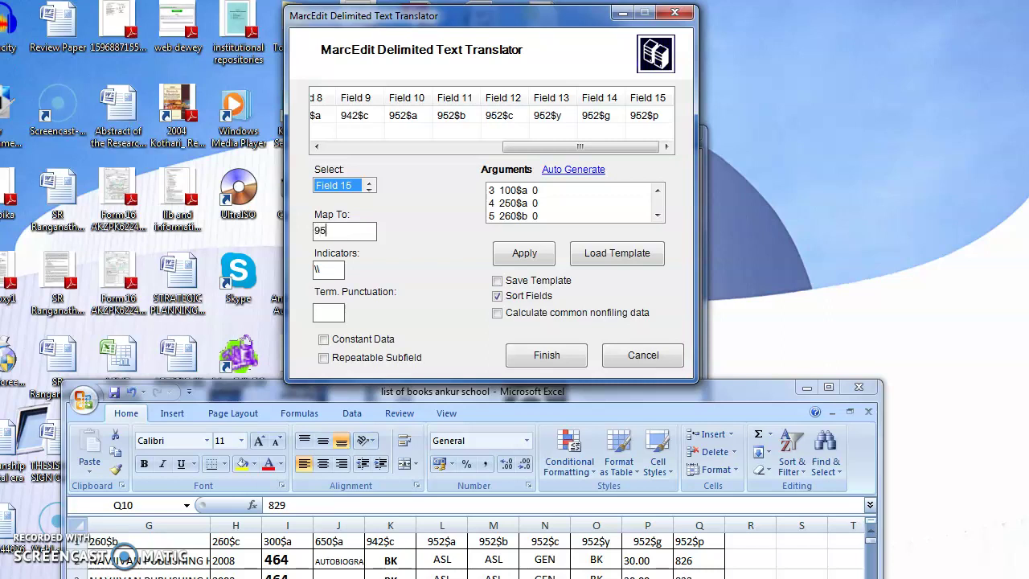
left_click(700, 560)
left_click(700, 560)
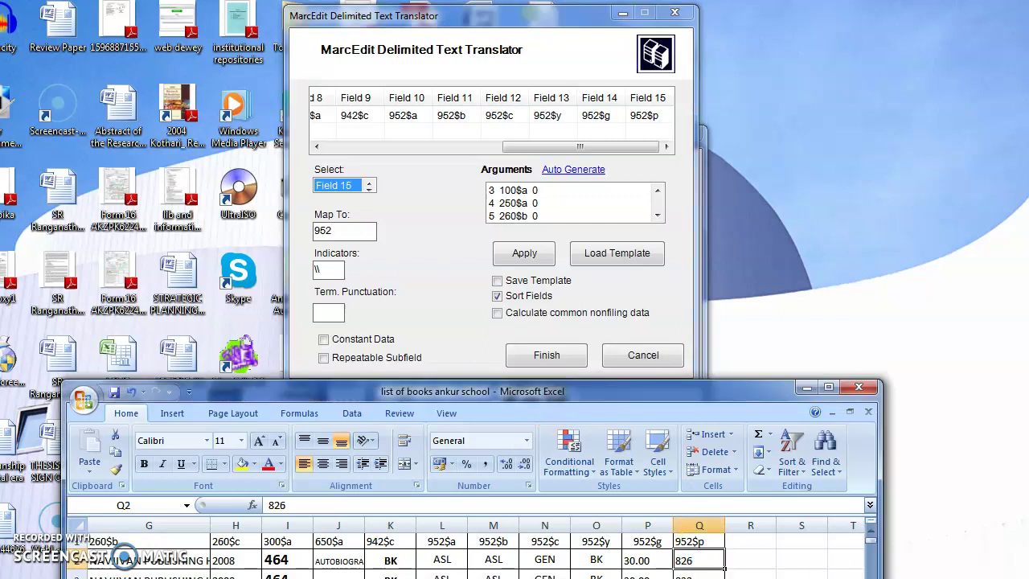
left_click_drag(874, 568, 871, 531)
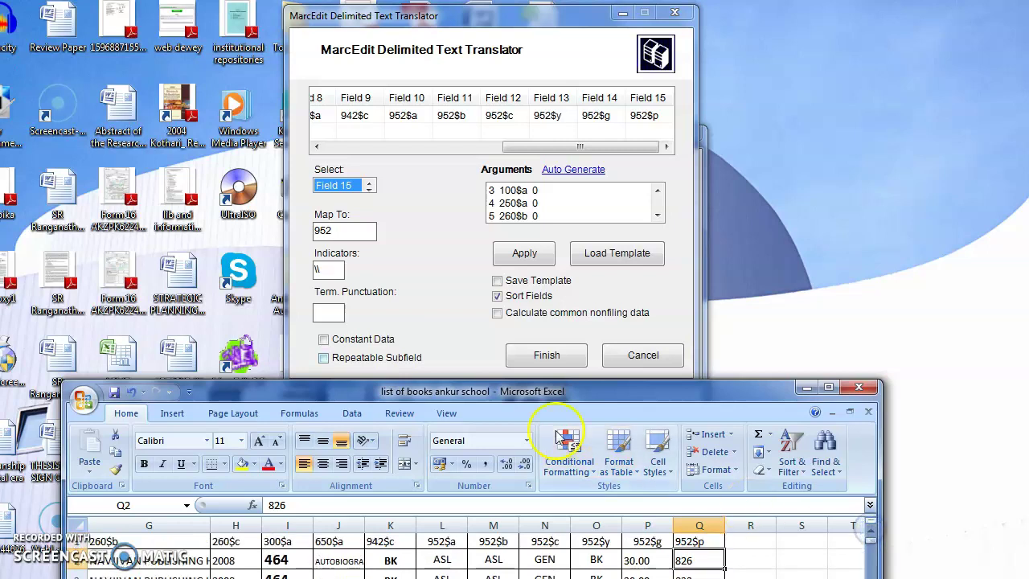
left_click(323, 269)
left_click(338, 231)
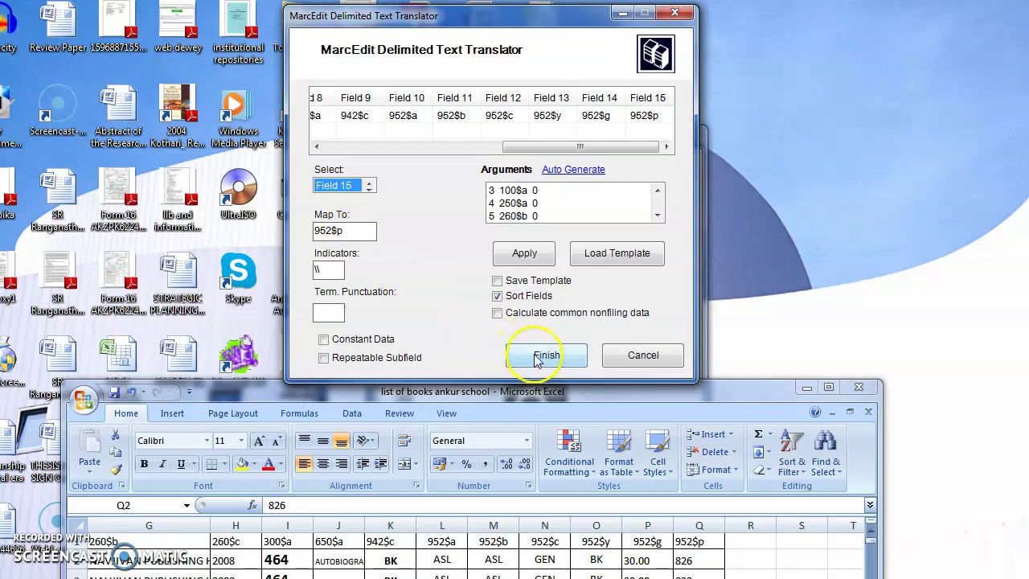
left_click(531, 252)
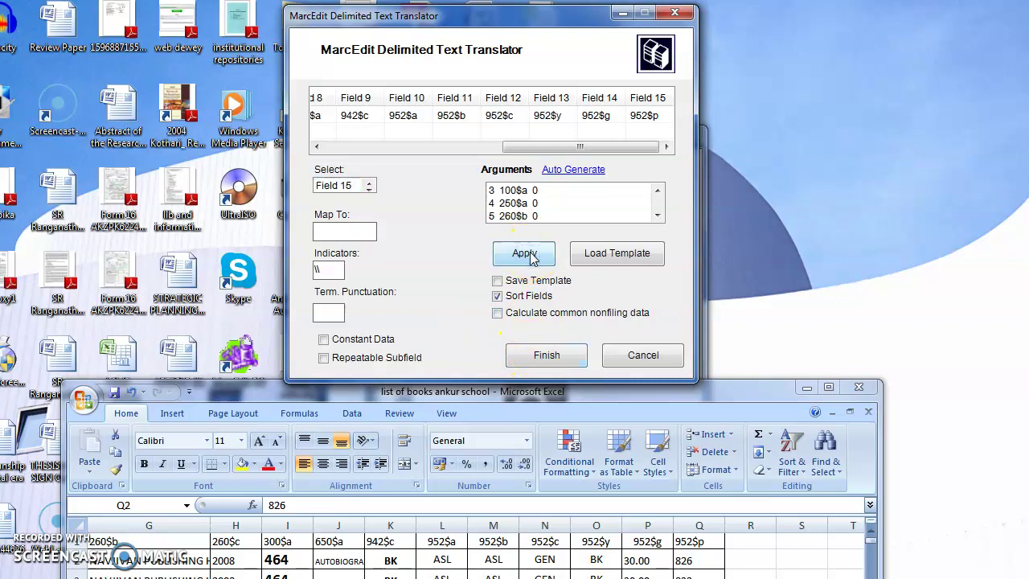
Review the translator's list of mapping arguments through to the 952 subfield entries
left_click(657, 215)
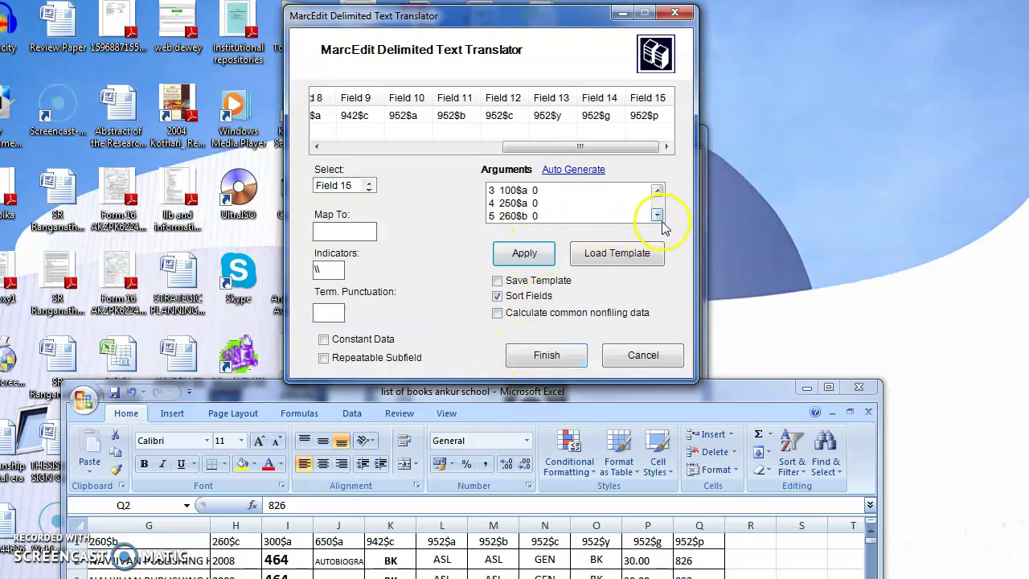
left_click(657, 215)
left_click(657, 216)
left_click(657, 215)
left_click(657, 215)
left_click(657, 215)
left_click(657, 216)
left_click(657, 191)
left_click(657, 215)
left_click(656, 191)
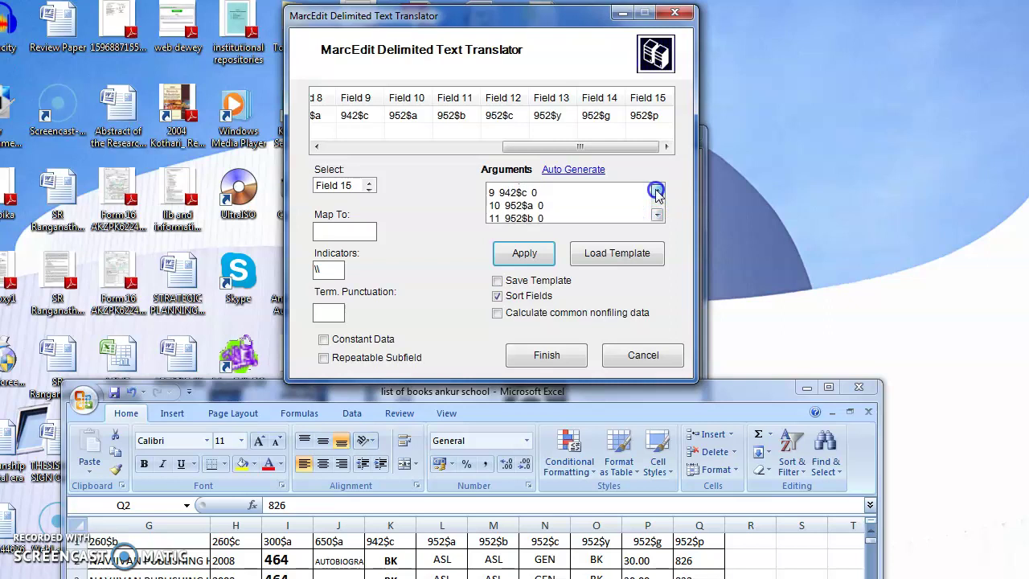
Join the six 952 arguments for Fields 10 to 15, subfields $a, $b, $c, $y, $g and $p, into one field
left_click(582, 217)
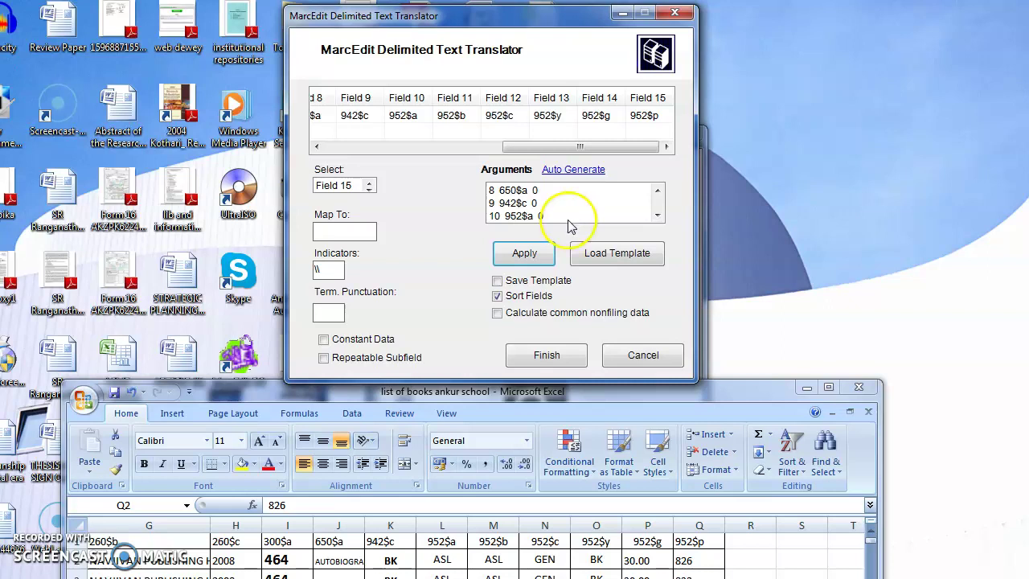
left_click(568, 216)
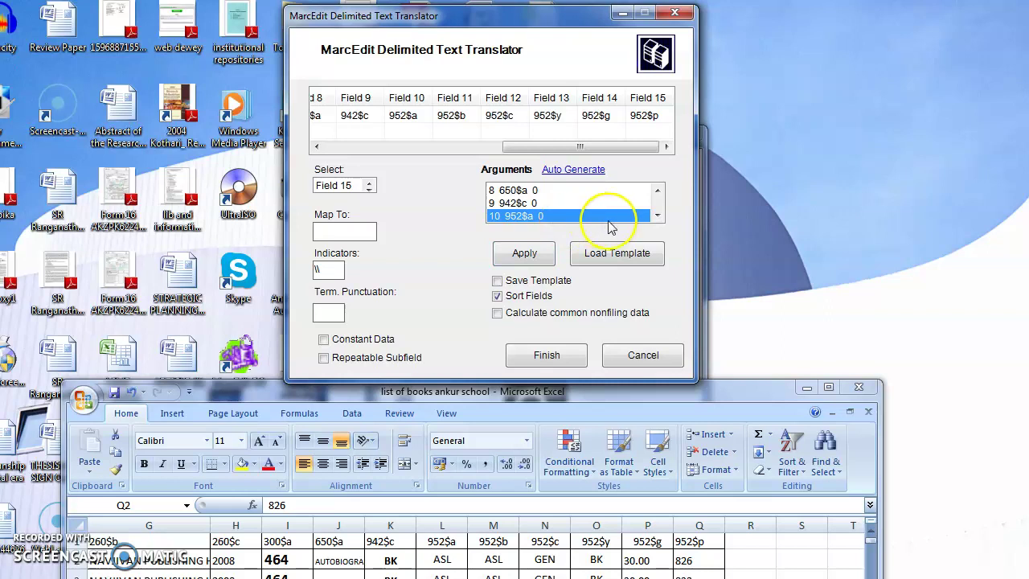
left_click(658, 215)
left_click(627, 217)
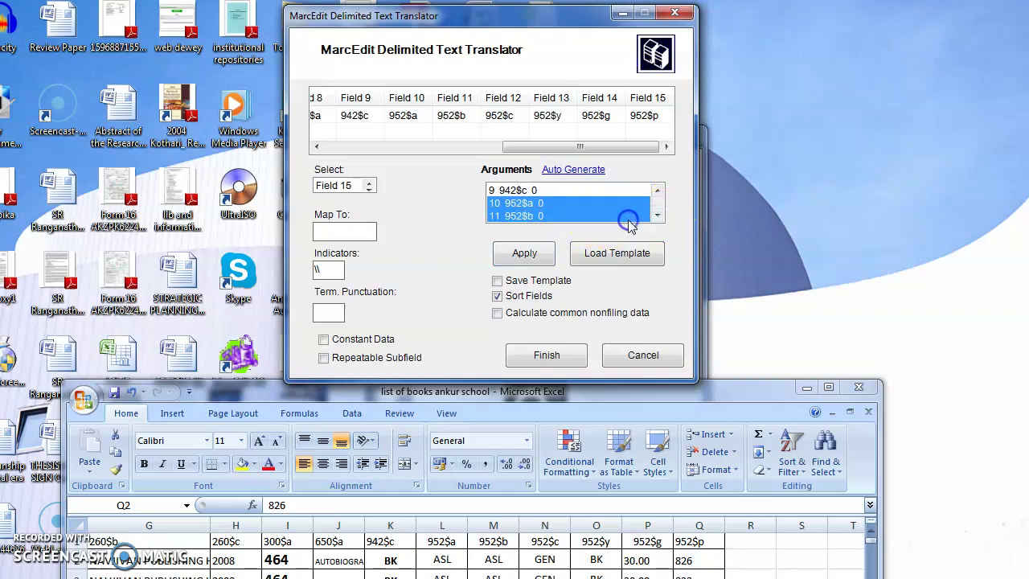
left_click(658, 216)
left_click(619, 217)
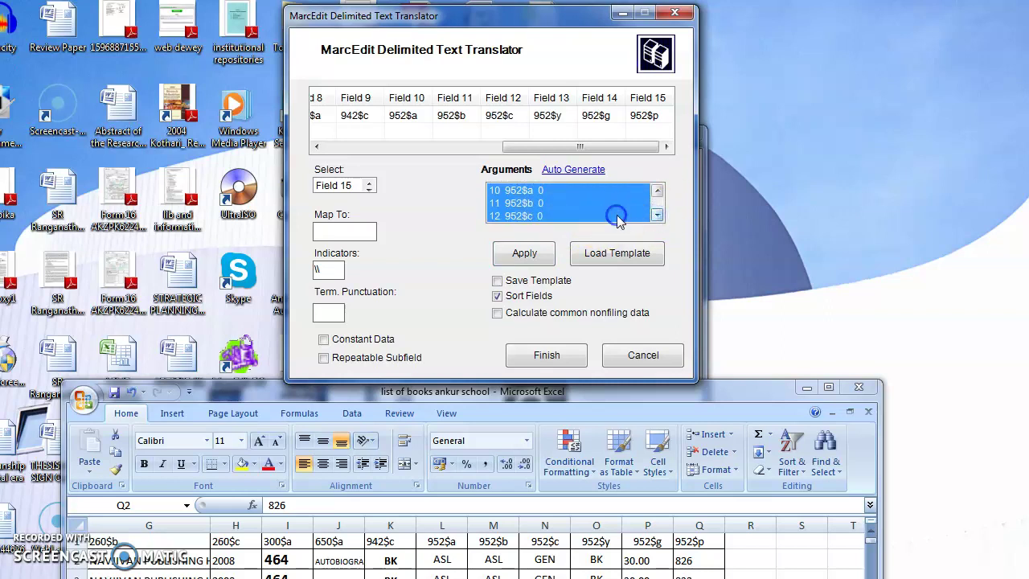
left_click(658, 216)
left_click(625, 217)
left_click(658, 216)
left_click(628, 217)
left_click(658, 216)
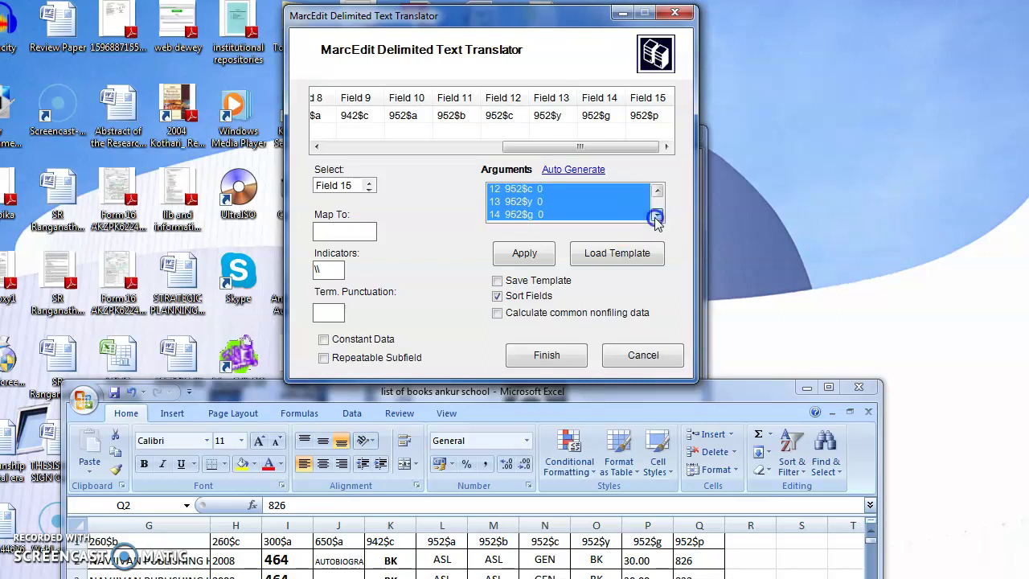
left_click(631, 215)
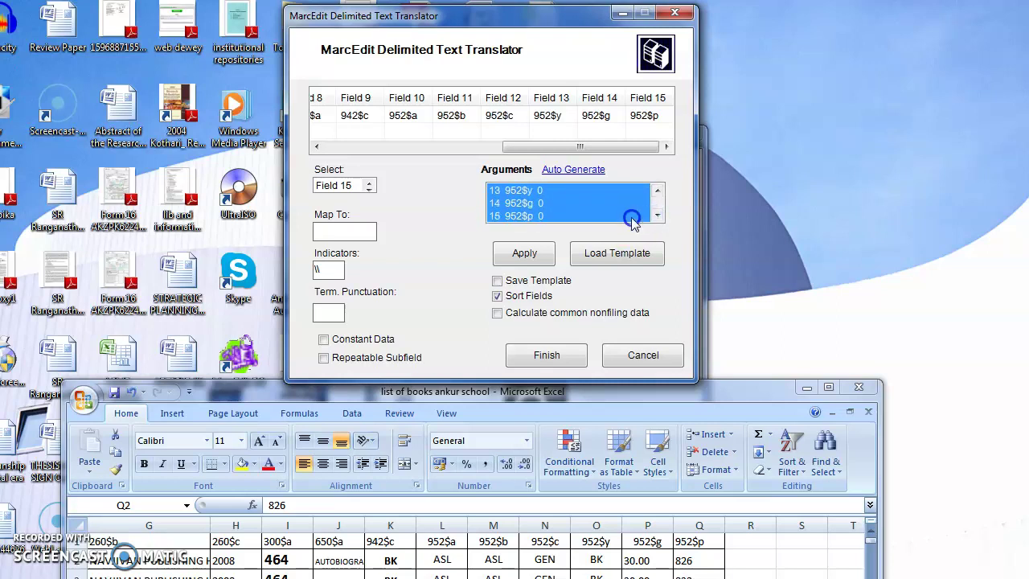
right_click(588, 209)
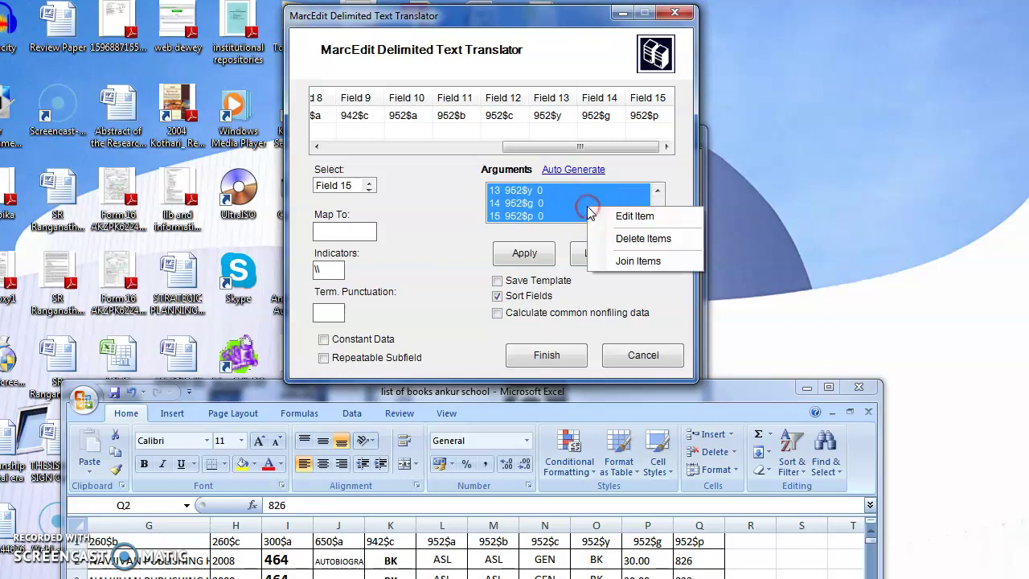
left_click(632, 261)
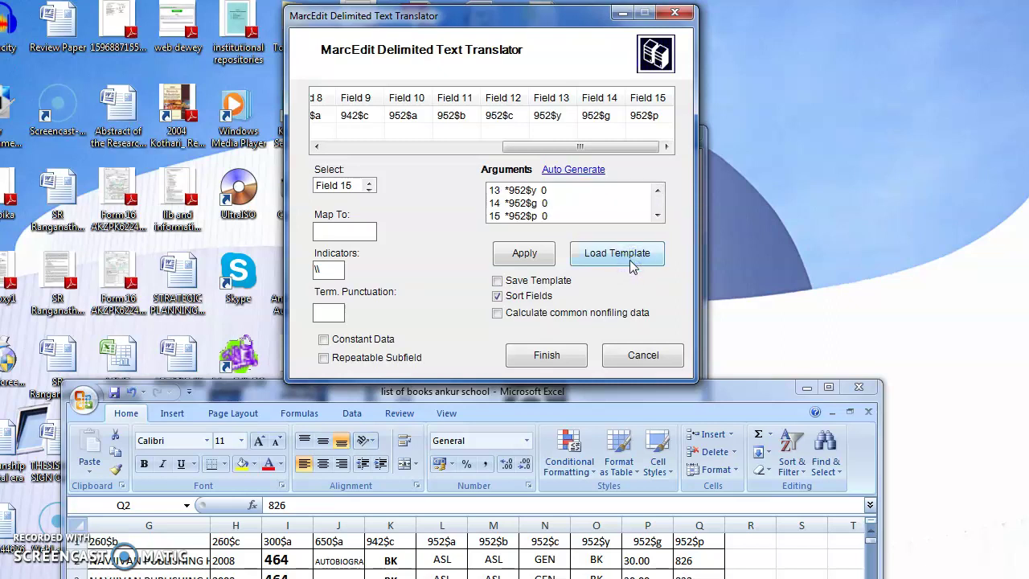
Finish the translation to create the MARC text file, and clear the translator, Excel and MarcEdit windows off the desktop
left_click(561, 355)
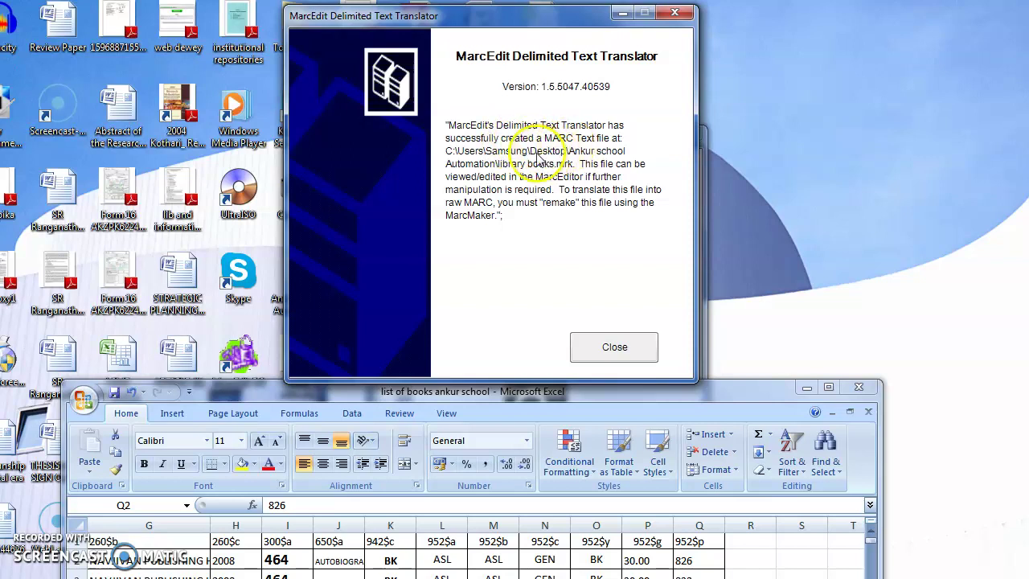
left_click(609, 347)
left_click(807, 387)
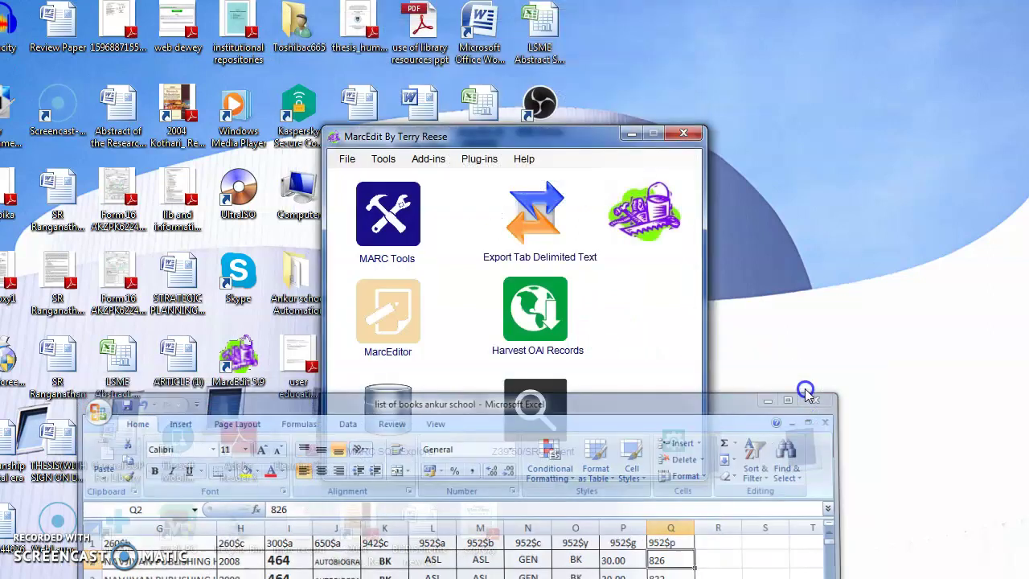
left_click(629, 133)
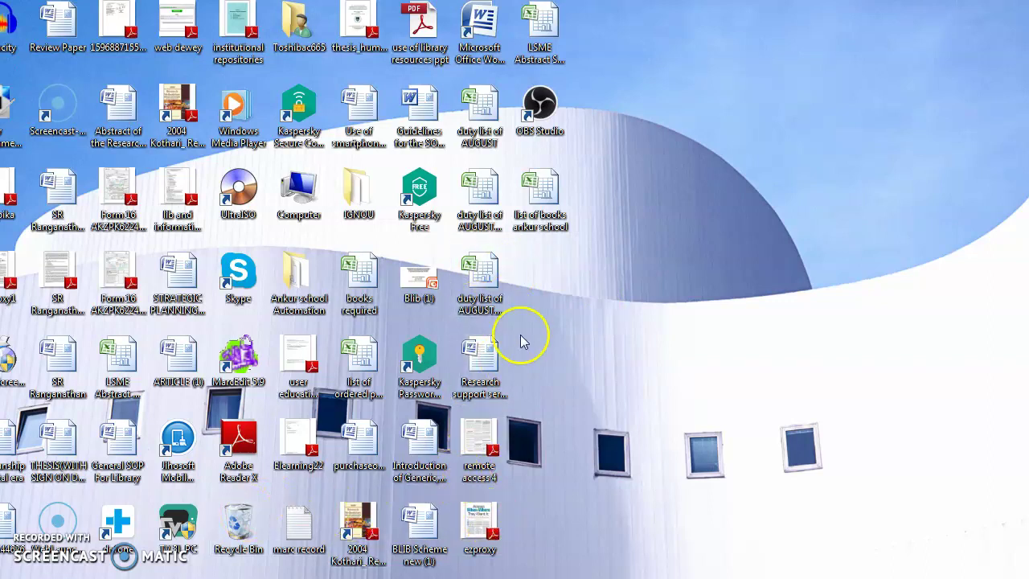
right_click(688, 252)
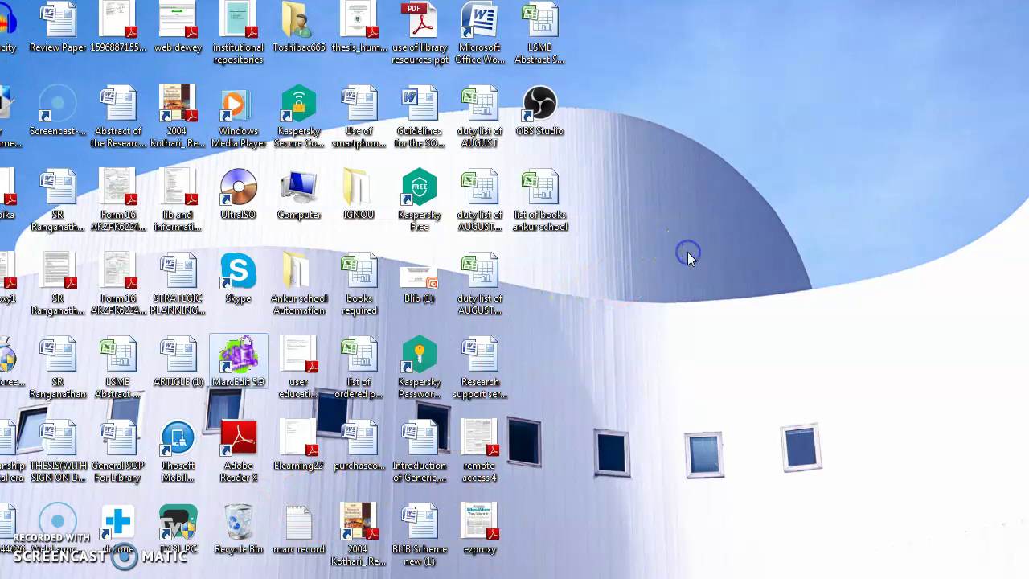
left_click(657, 277)
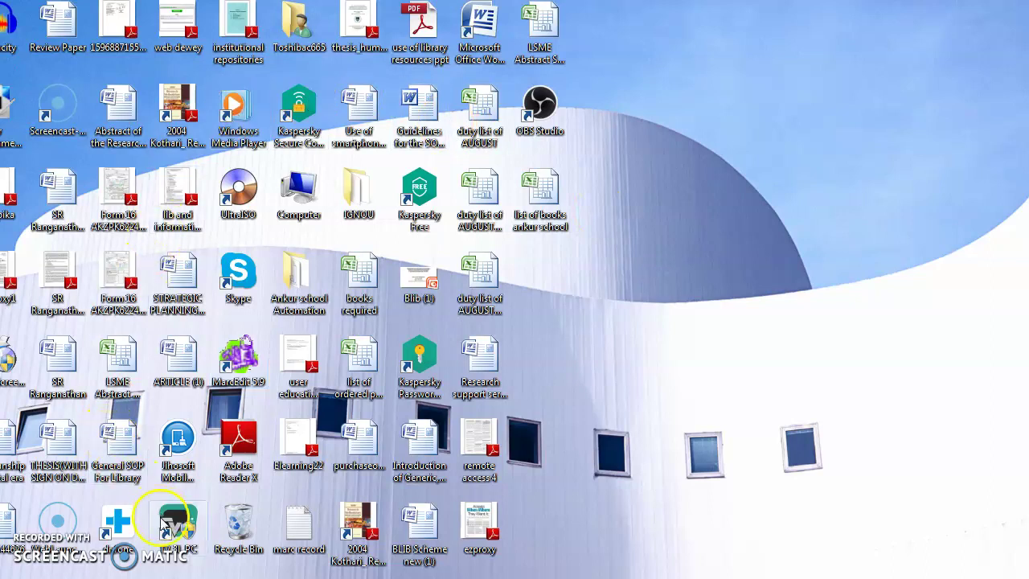
left_click(586, 490)
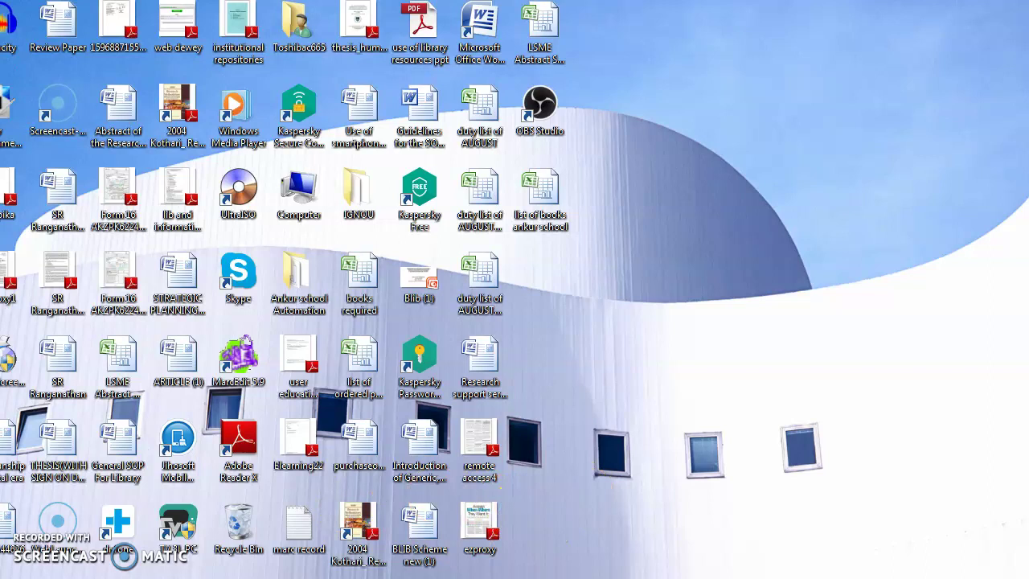
left_click(648, 475)
Copy the "library books" MarcEditor file from the Ankur school Automation folder onto the desktop
mouse_move(395, 453)
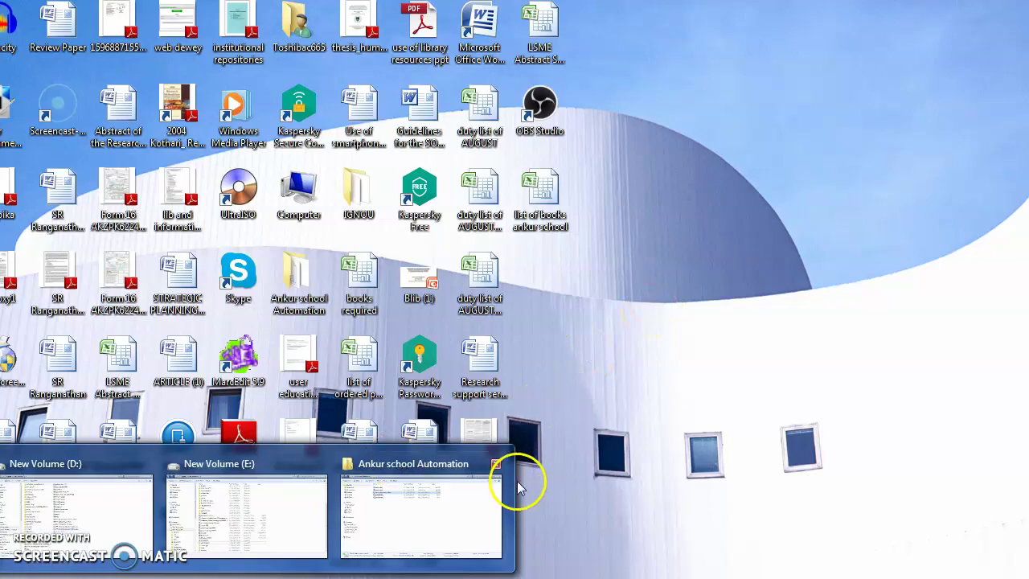
left_click(431, 528)
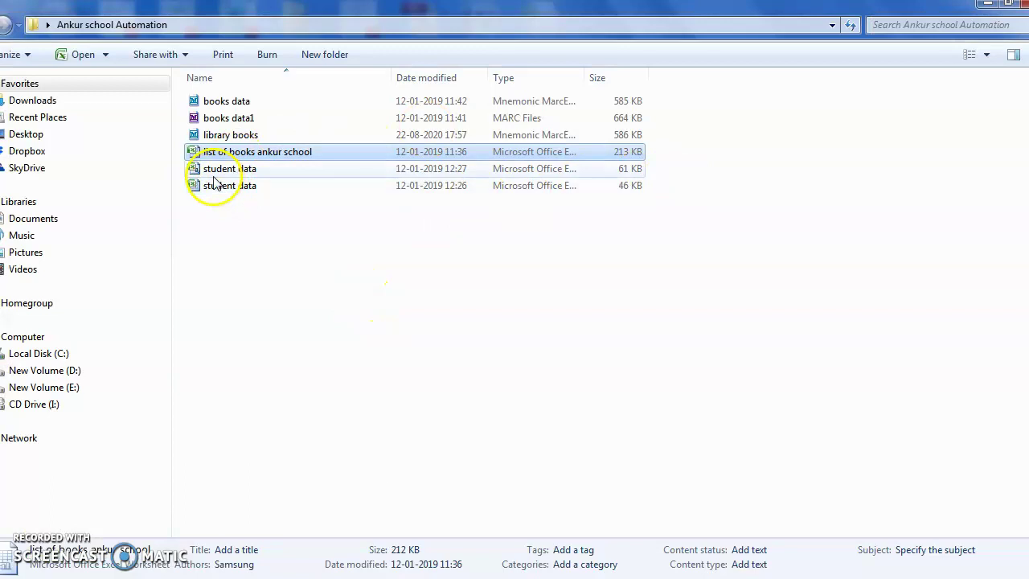
left_click(232, 136)
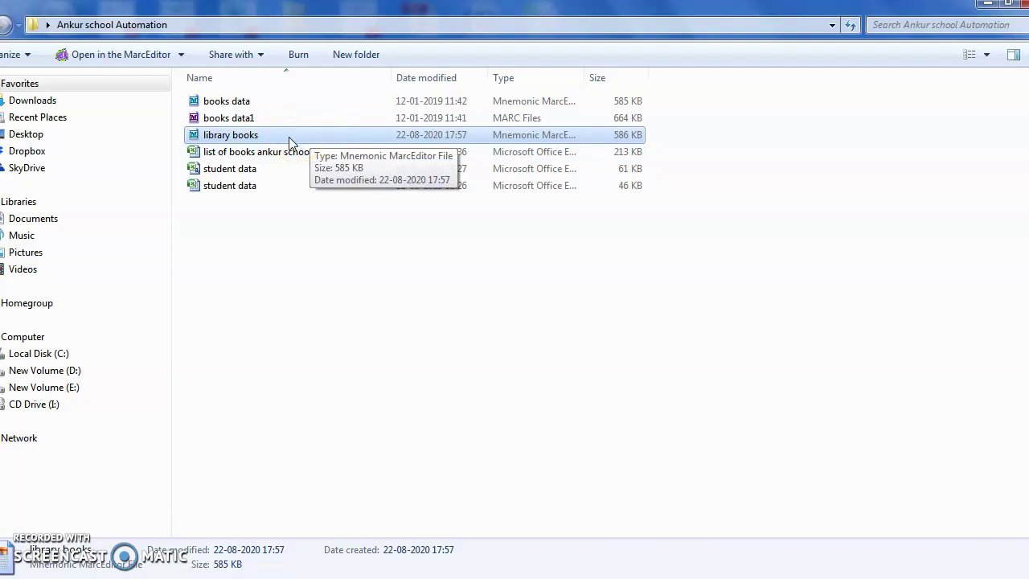
left_click(256, 136)
left_click(258, 135)
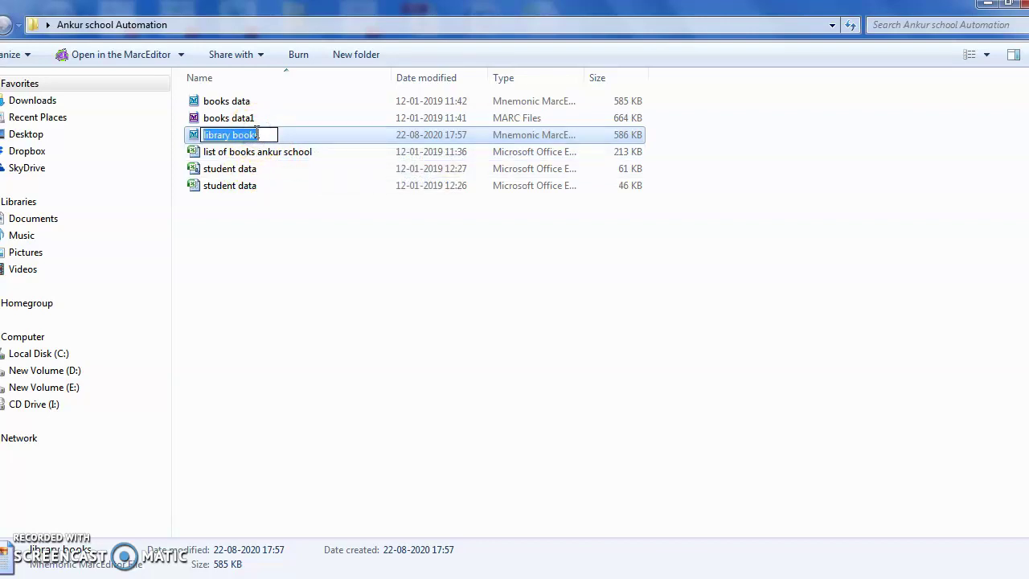
left_click(197, 137)
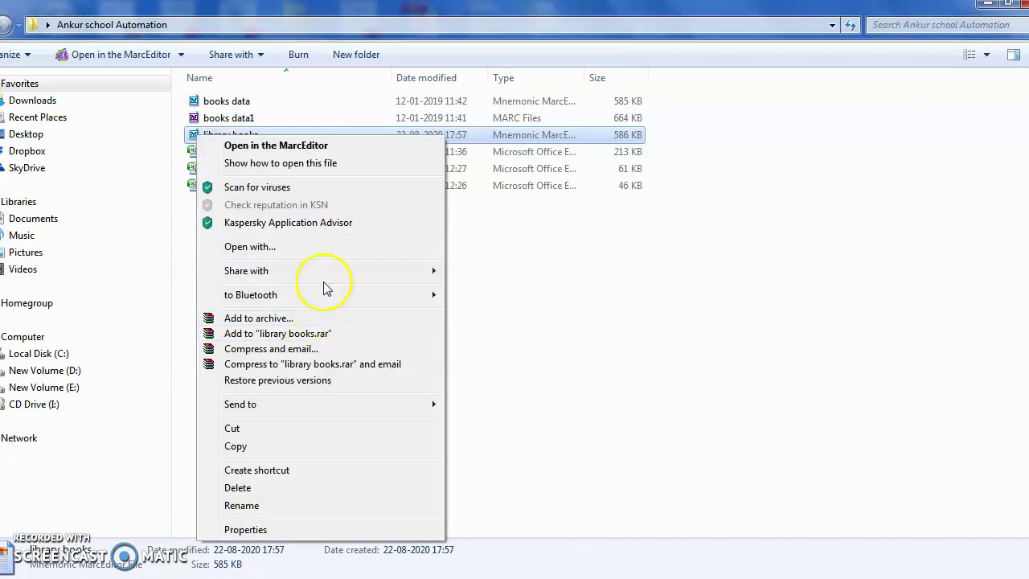
left_click(286, 445)
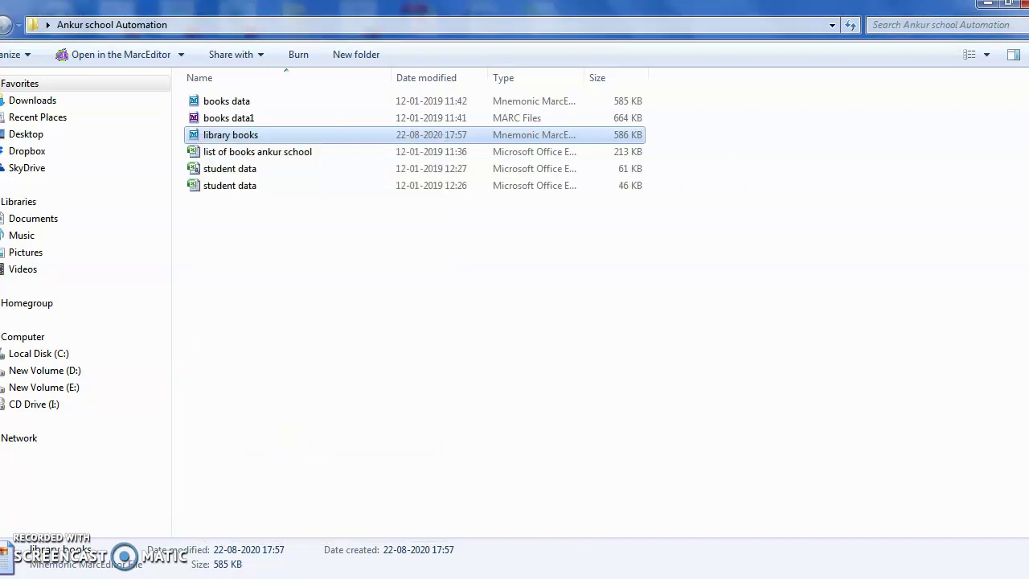
left_click(989, 4)
right_click(776, 216)
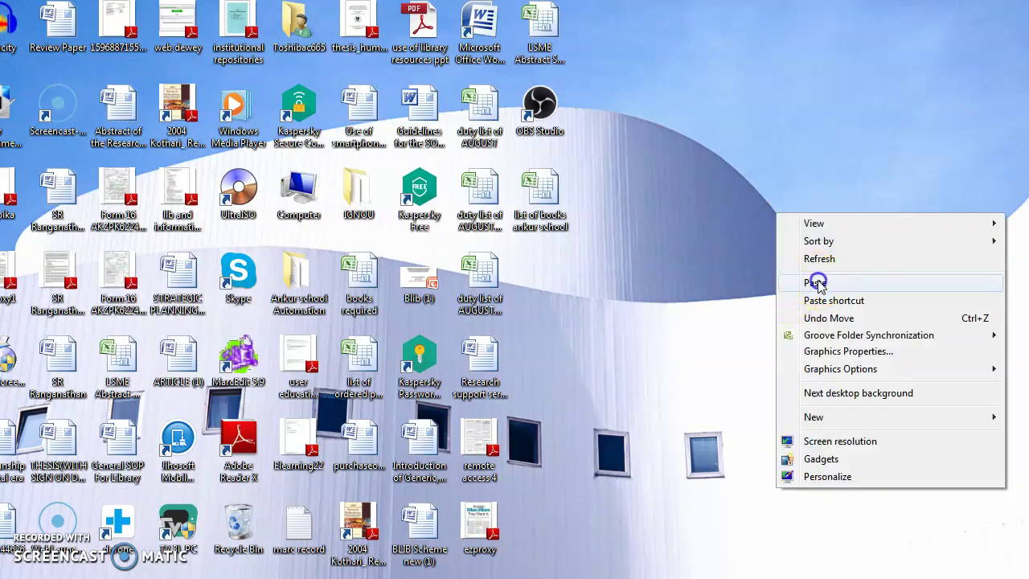
left_click(816, 282)
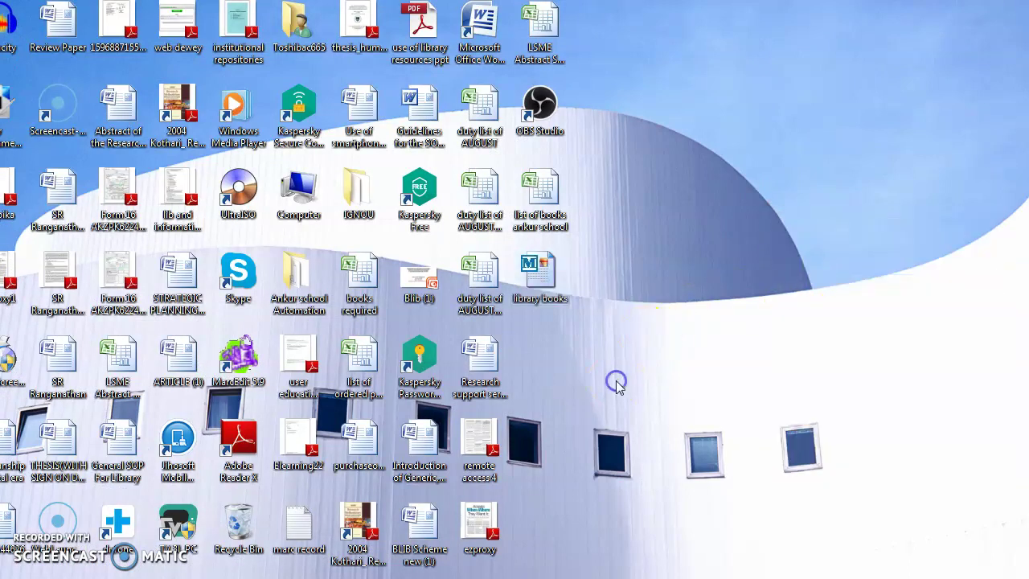
Open the desktop copy of "library books" in MarcEditor as a restored window and enlarge it to fit more record lines
double_click(550, 290)
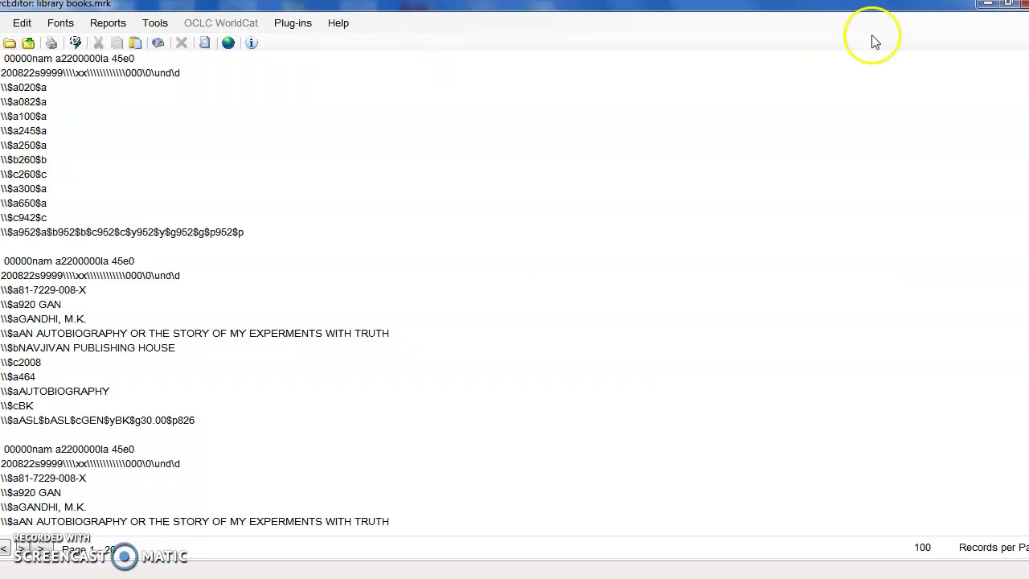
left_click(1012, 6)
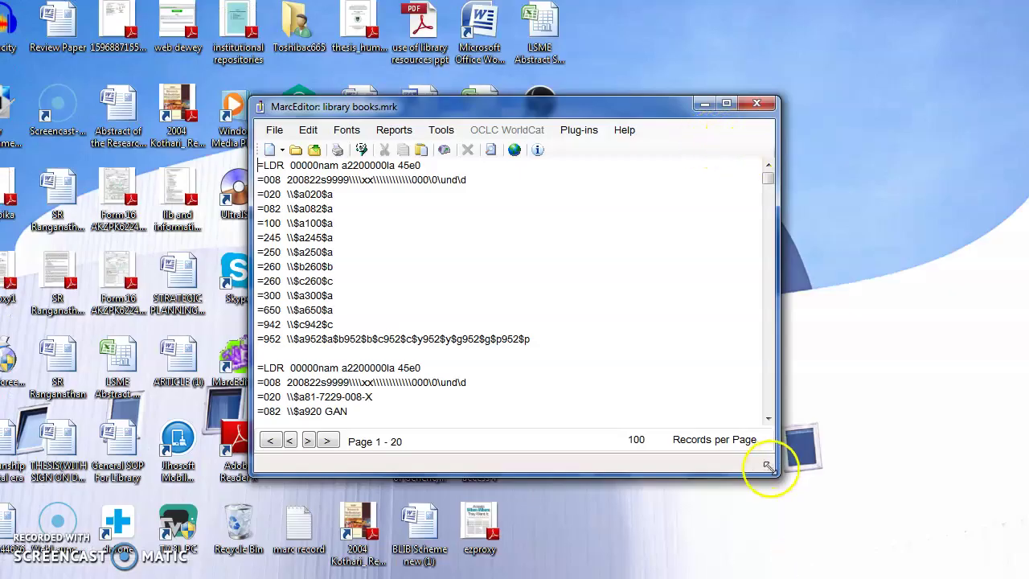
left_click_drag(770, 468, 874, 549)
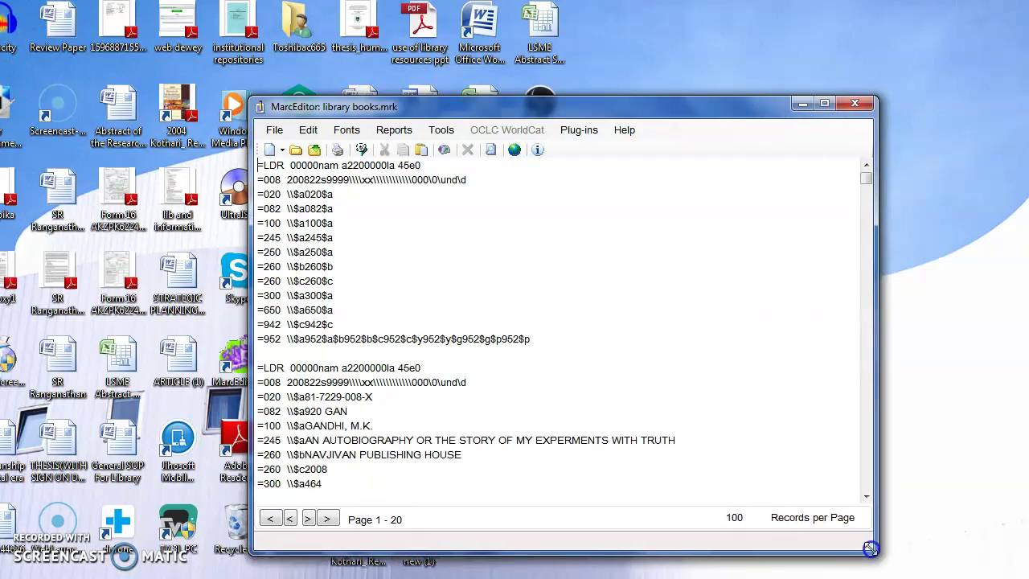
left_click_drag(378, 107, 303, 70)
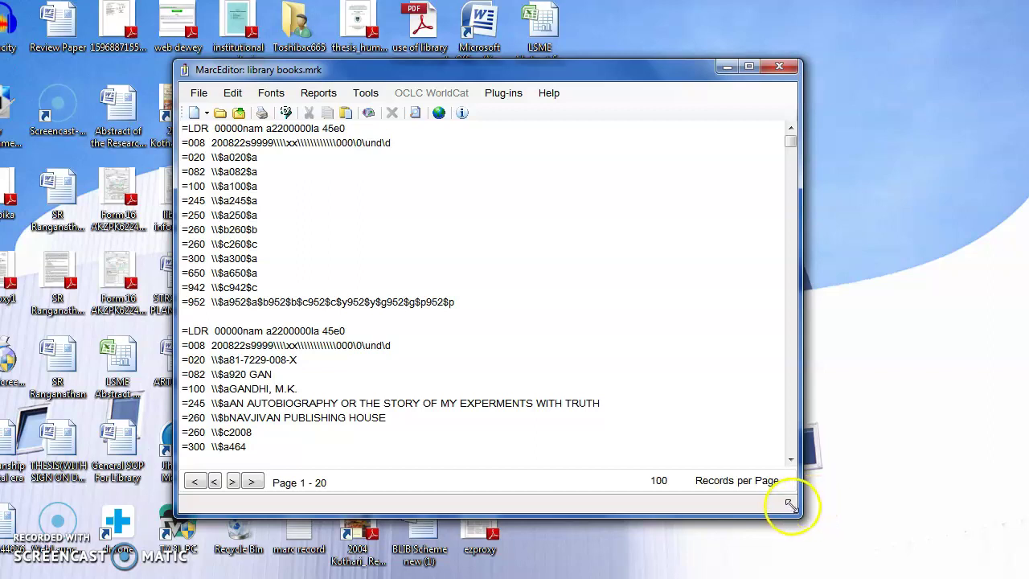
left_click_drag(828, 537, 843, 555)
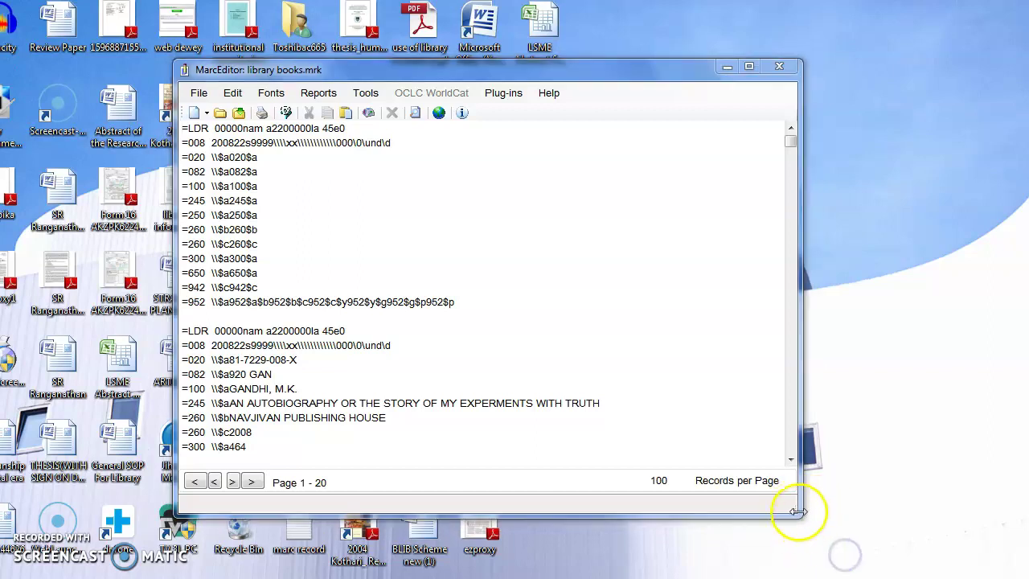
left_click_drag(790, 510, 835, 551)
Review the first records in library books.mrk, comparing the column-heading record with the book records that follow, and return to the file's start
left_click(427, 433)
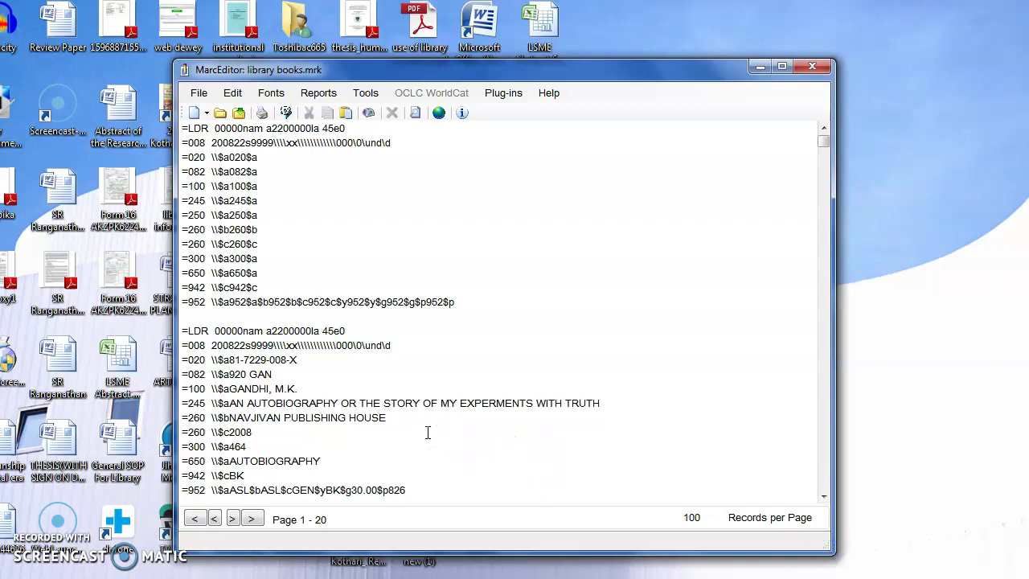
key("Down")
key("Down")
key("Down")
key("Down")
key("Down")
key("Down")
key("Down")
key("Down")
key("Down")
key("Down")
key("Down")
key("Down")
key("Down")
key("Down")
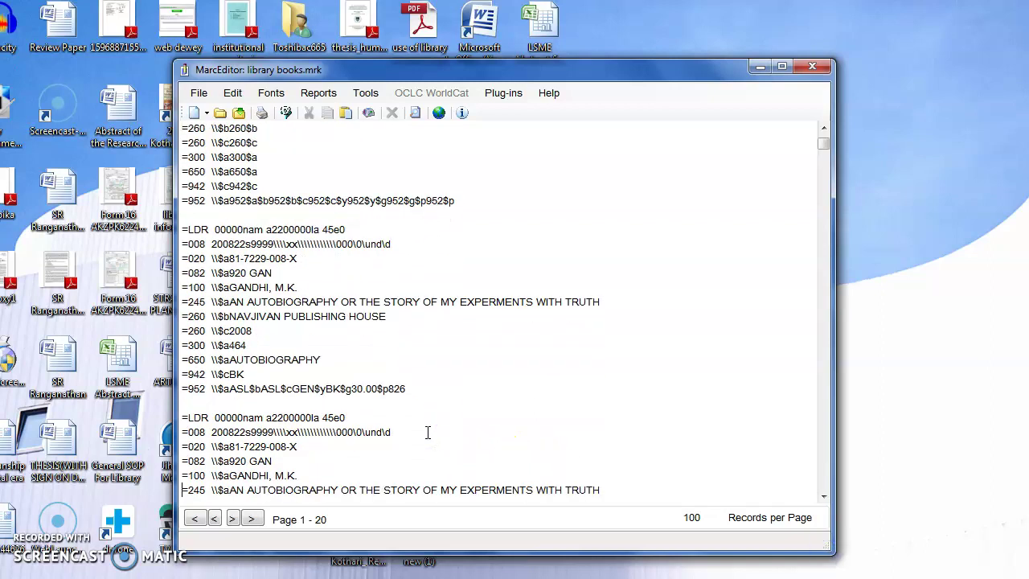
key("Down")
key("Down")
key("Down")
key("Down")
key("Down")
key("Down")
key("Down")
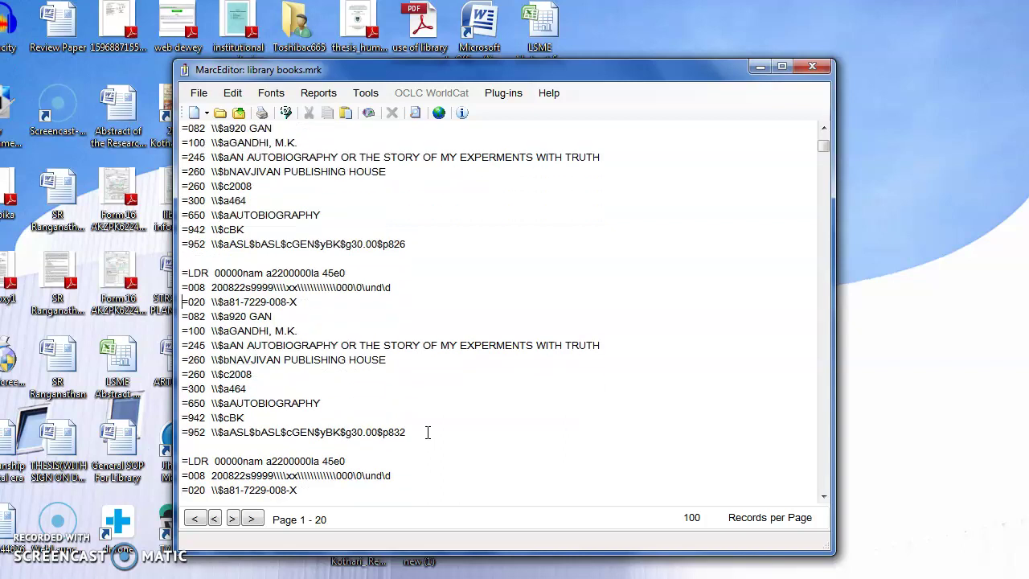
key("Up")
key("Up")
key("Up")
key("Up")
key("Up")
key("Up")
key("Up")
key("Up")
key("Up")
key("Up")
key("Up")
key("Up")
key("Up")
key("Up")
key("Up")
key("Up")
key("Up")
key("Up")
key("Up")
key("Up")
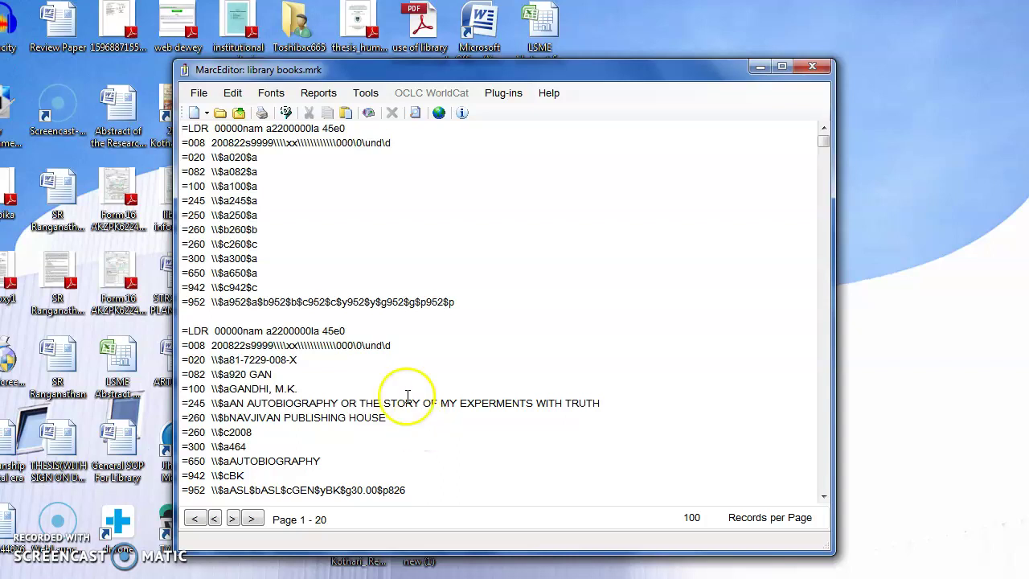
Delete the first record holding only the column headings, from its LDR line through its 952 line, along with the blank lines left behind
left_click(456, 301)
left_click_drag(388, 301, 178, 127)
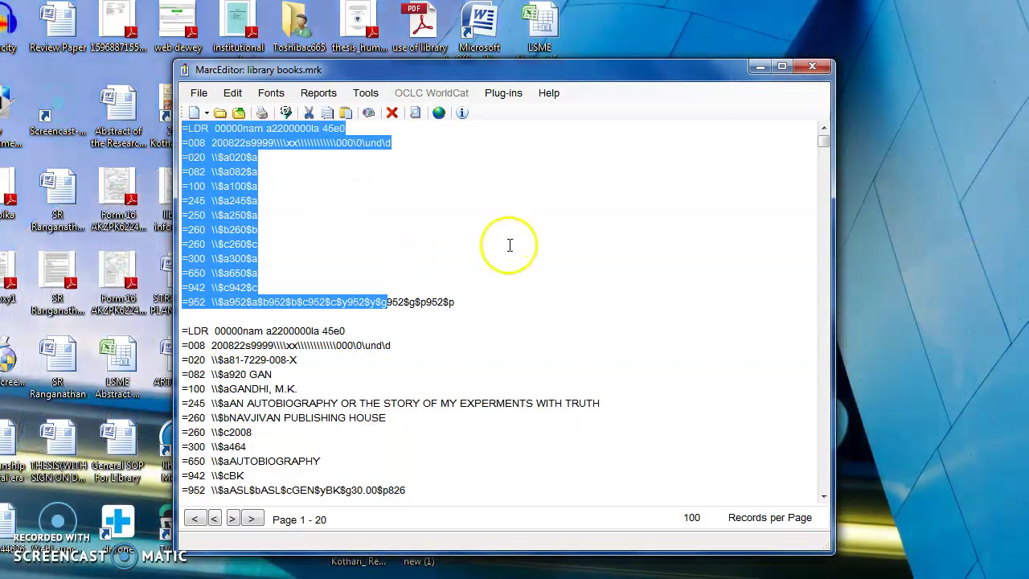
left_click(488, 287)
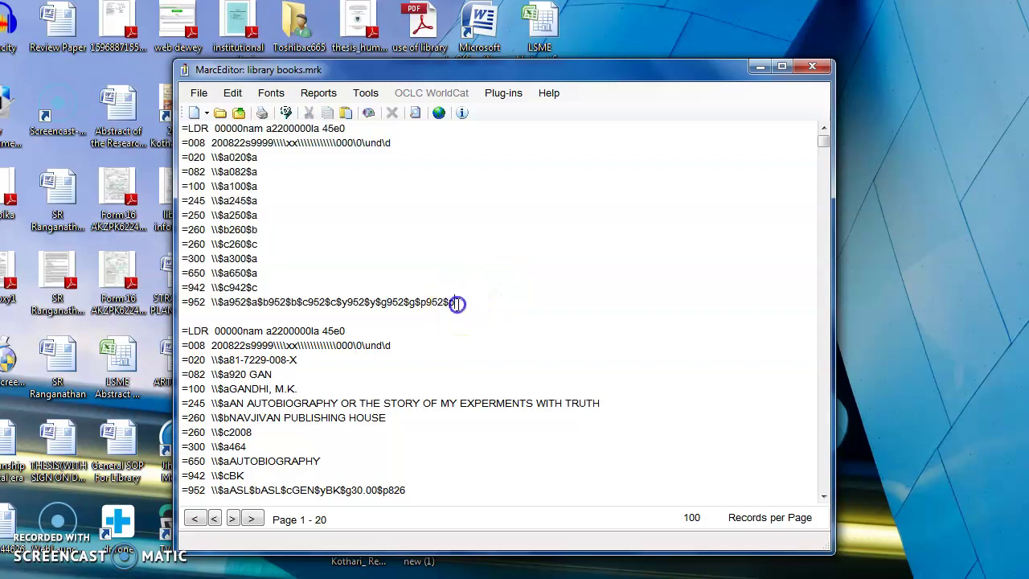
left_click_drag(368, 301, 338, 284)
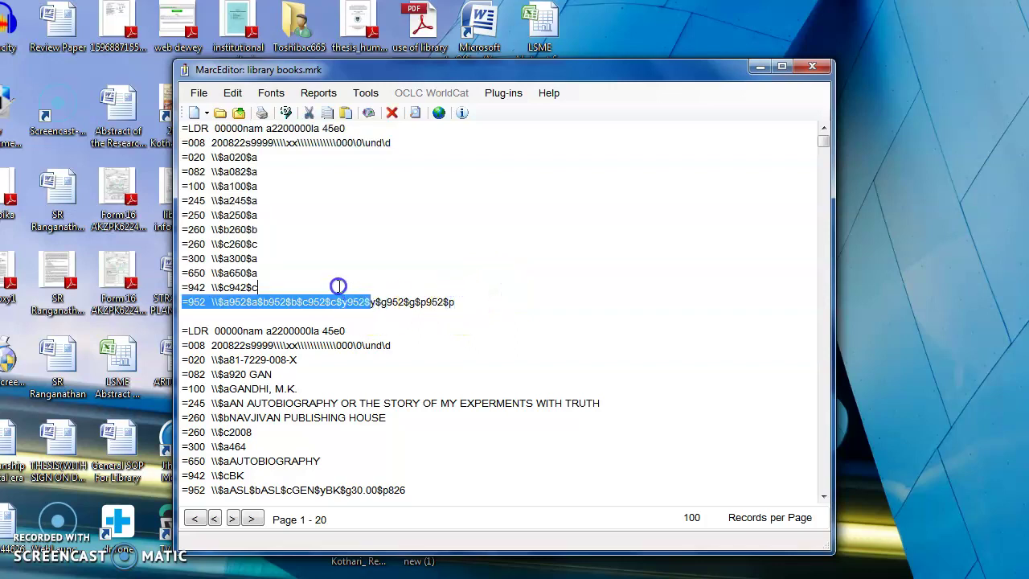
double_click(464, 298)
left_click(465, 299)
double_click(464, 298)
left_click(422, 302)
left_click_drag(469, 302, 177, 130)
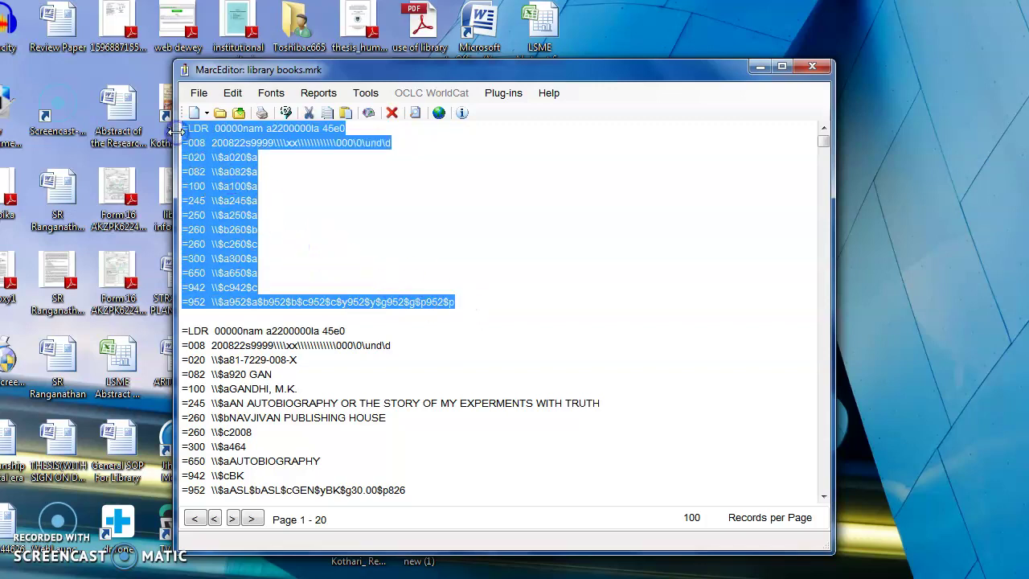
key("Delete")
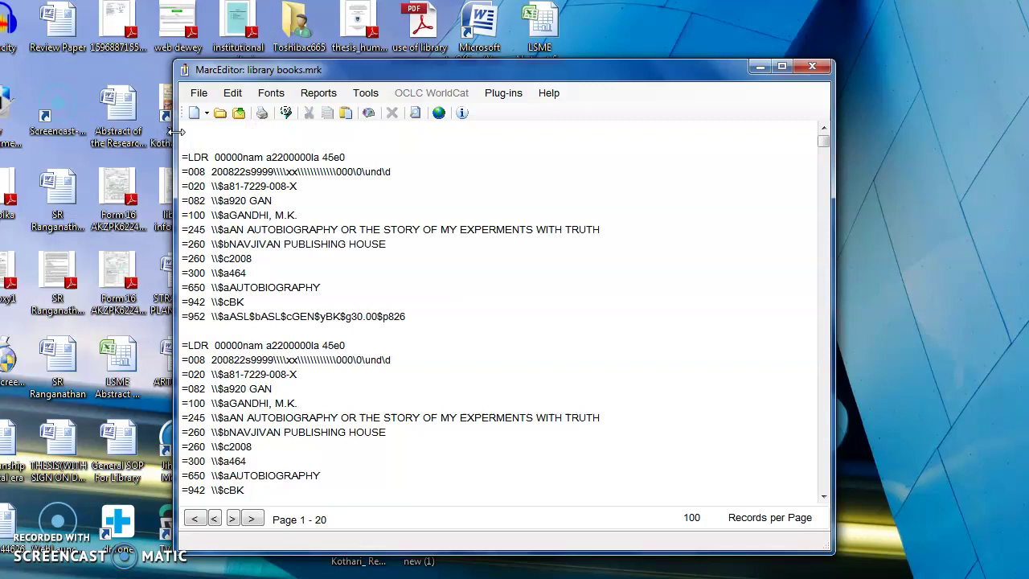
key("Delete")
key("Delete")
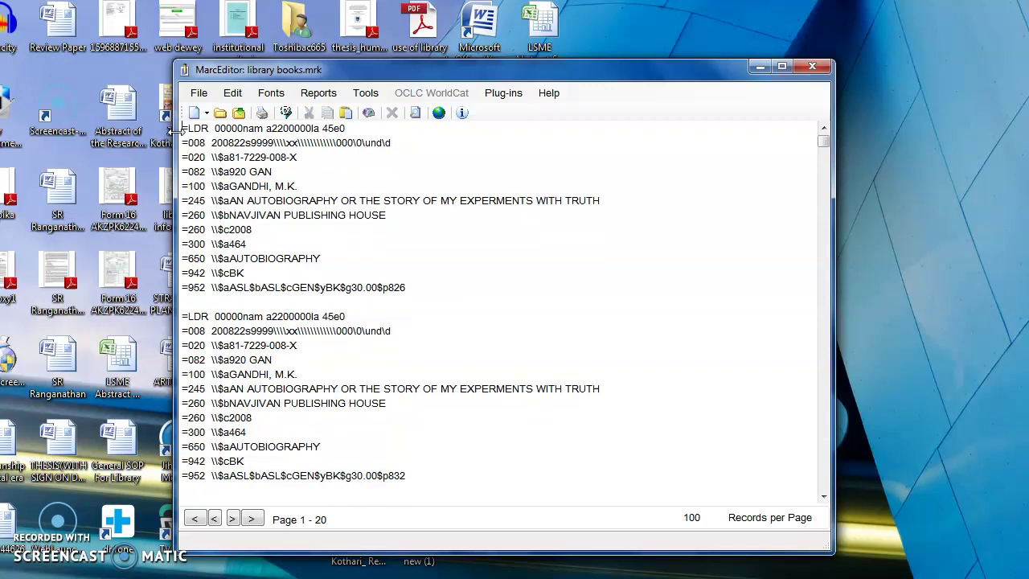